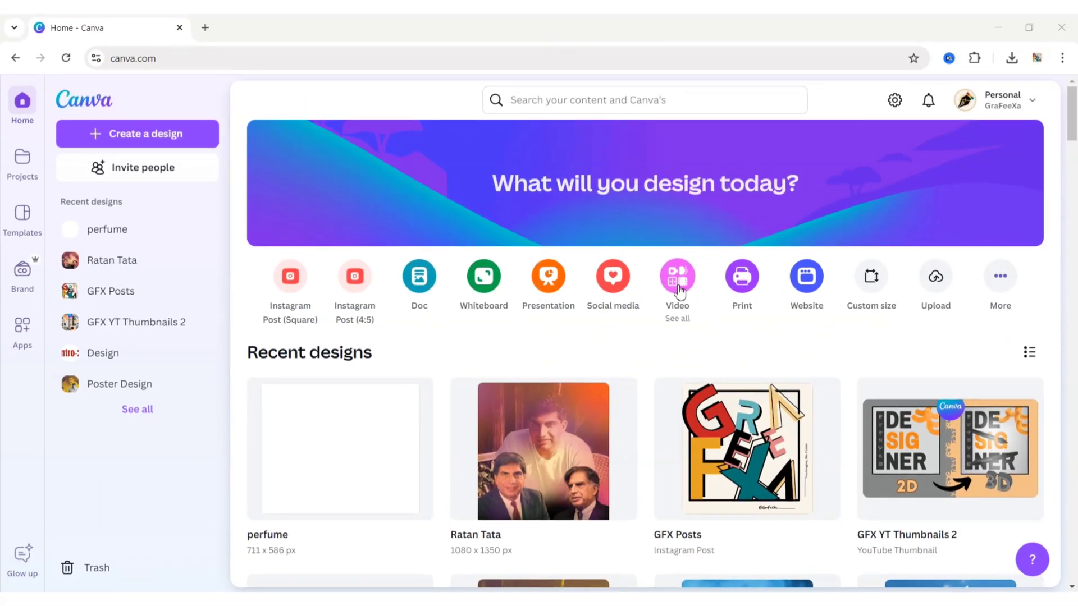
Create a blank Video (1080p) design named Travel Intro Animation.
click(678, 288)
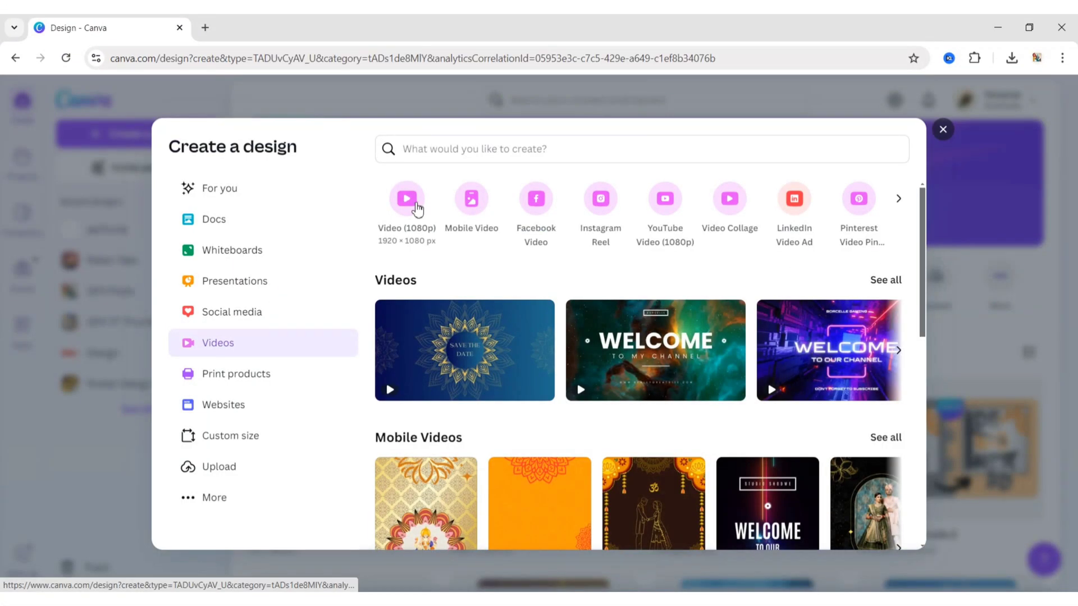
click(415, 204)
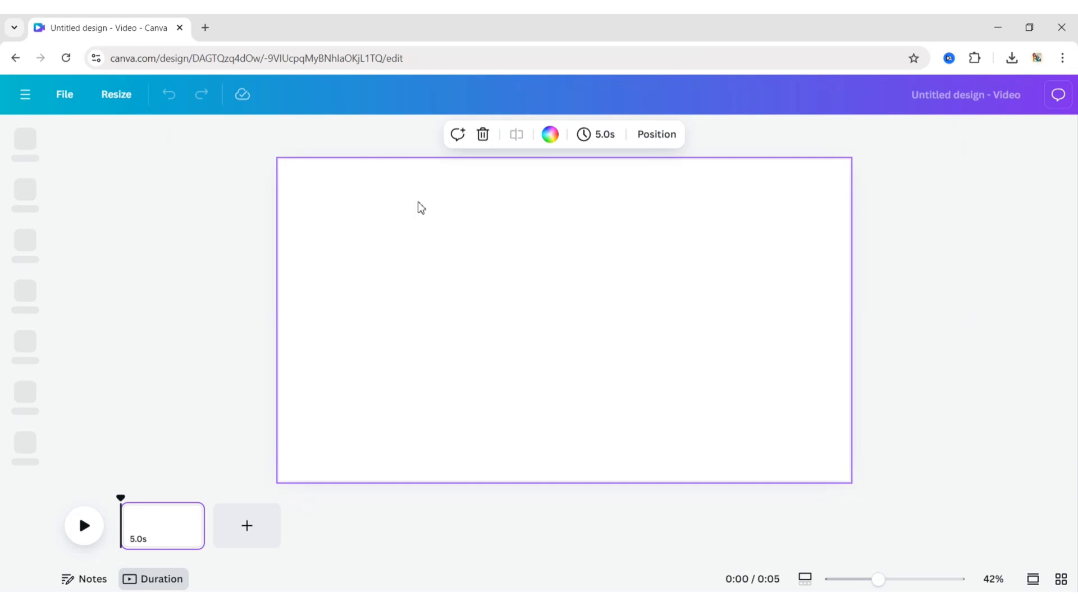
click(926, 288)
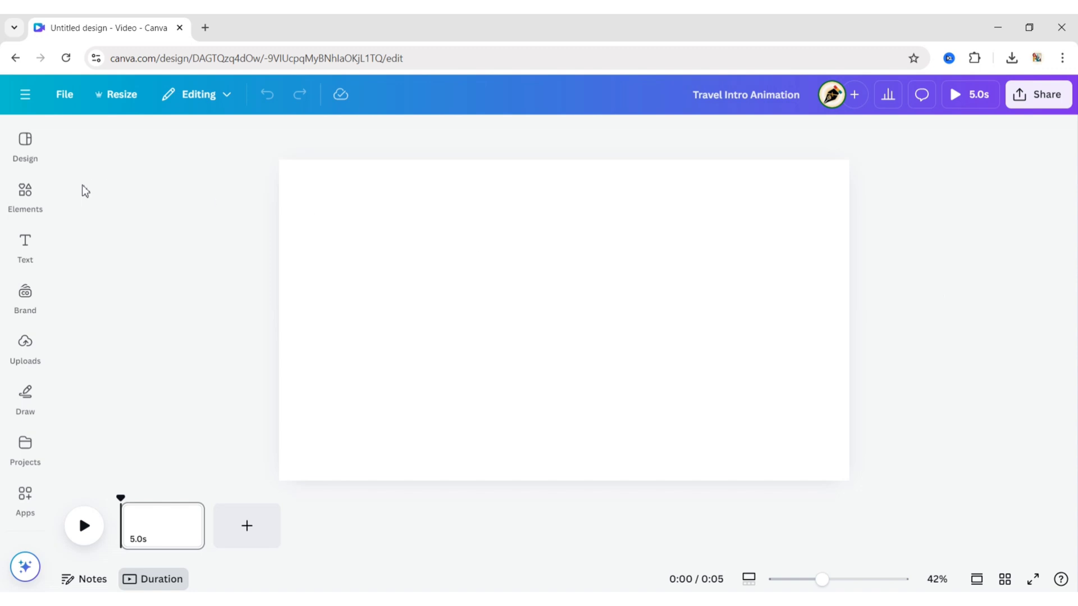
Add a square shape from Elements and fill it black.
click(23, 200)
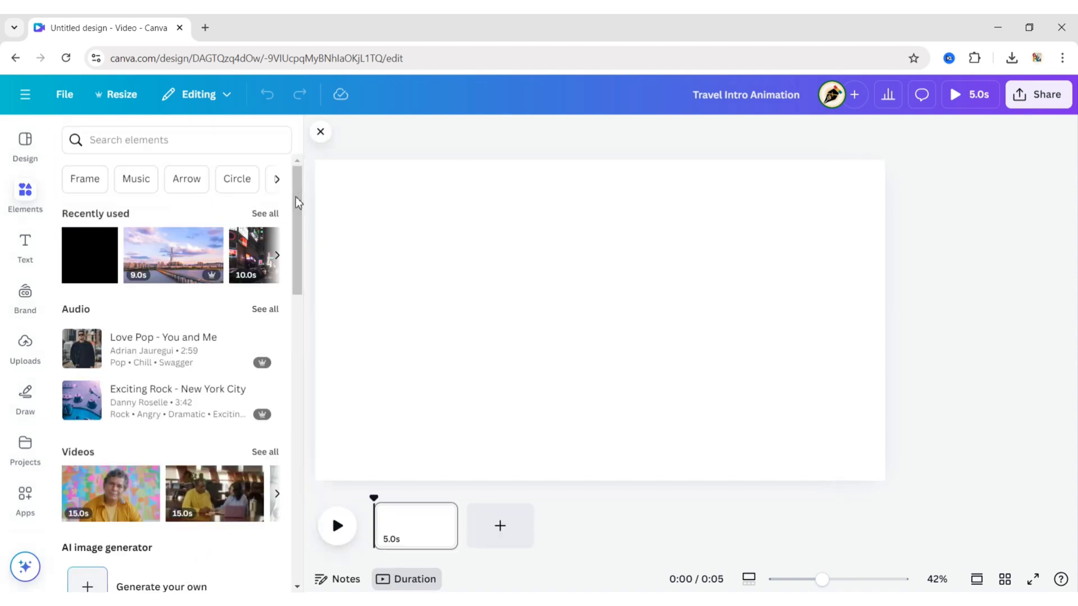
drag(296, 202, 306, 400)
click(91, 402)
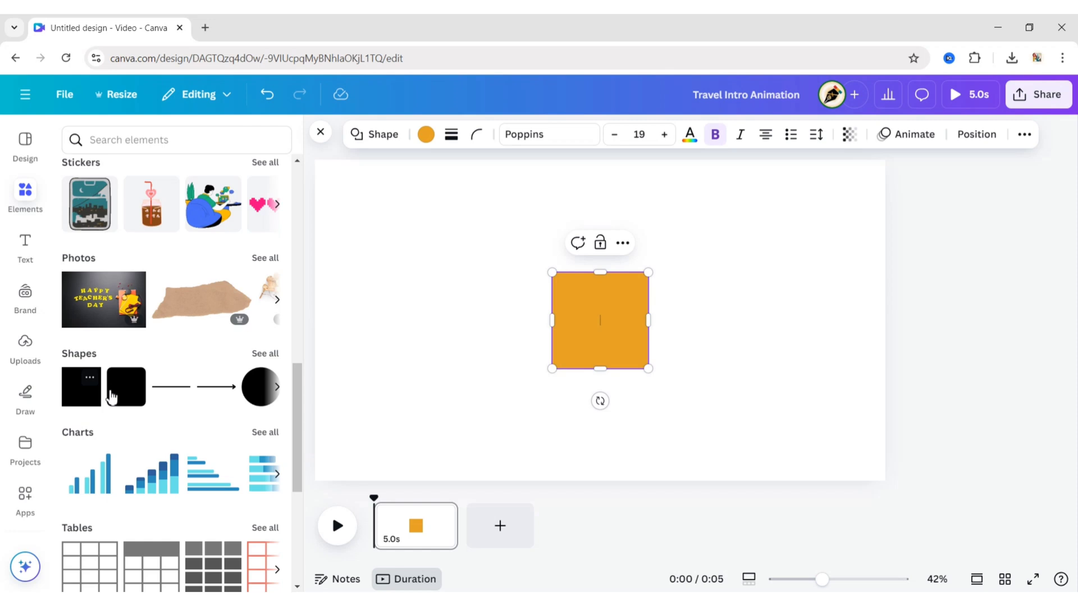
click(320, 133)
click(278, 133)
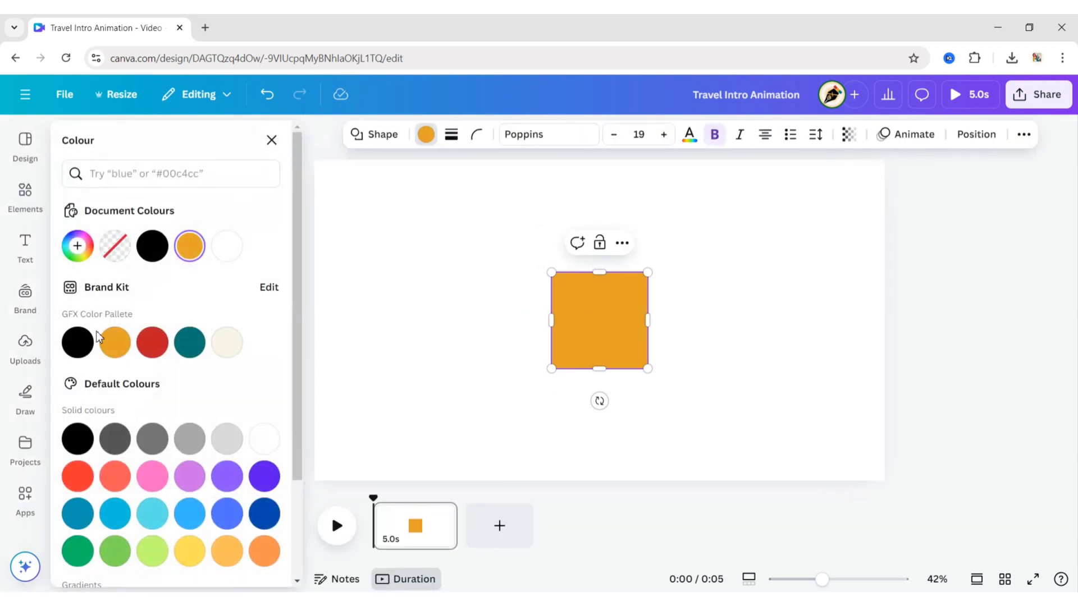
click(77, 342)
click(311, 140)
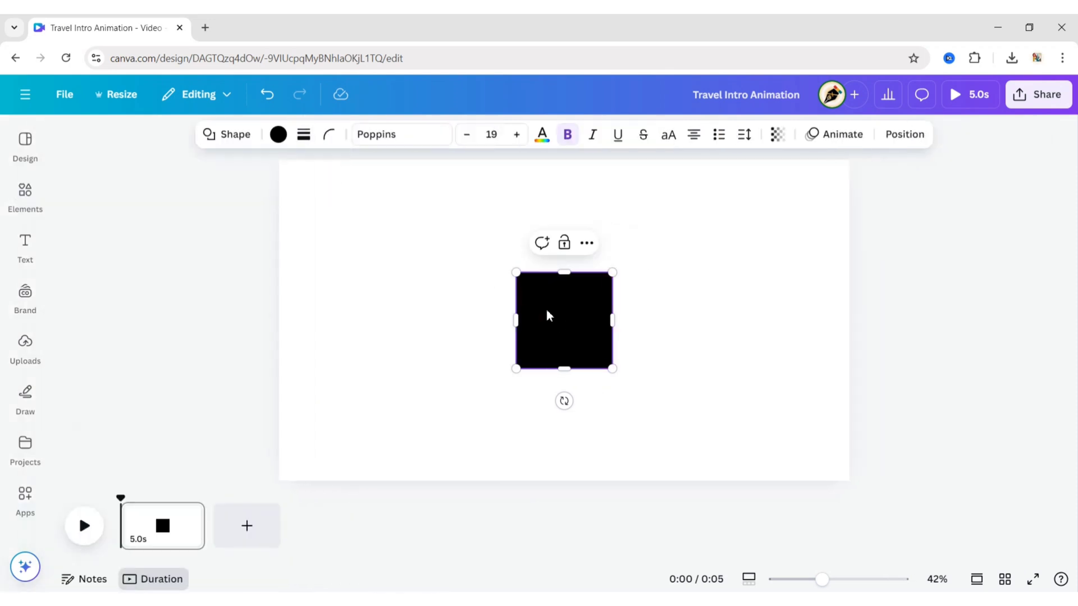
Stretch the black square into a full-width band centred vertically on the page.
mouse_move(565, 342)
mouse_down()
mouse_move(328, 282)
mouse_move(849, 280)
mouse_up()
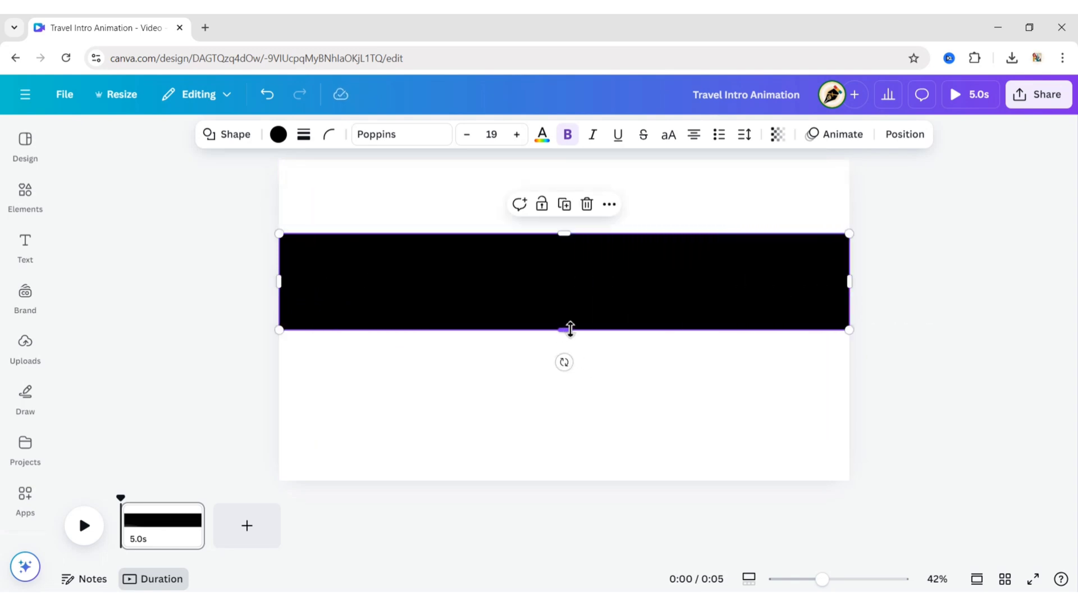
mouse_move(569, 329)
mouse_down()
mouse_move(575, 429)
mouse_move(551, 320)
mouse_move(551, 334)
mouse_up()
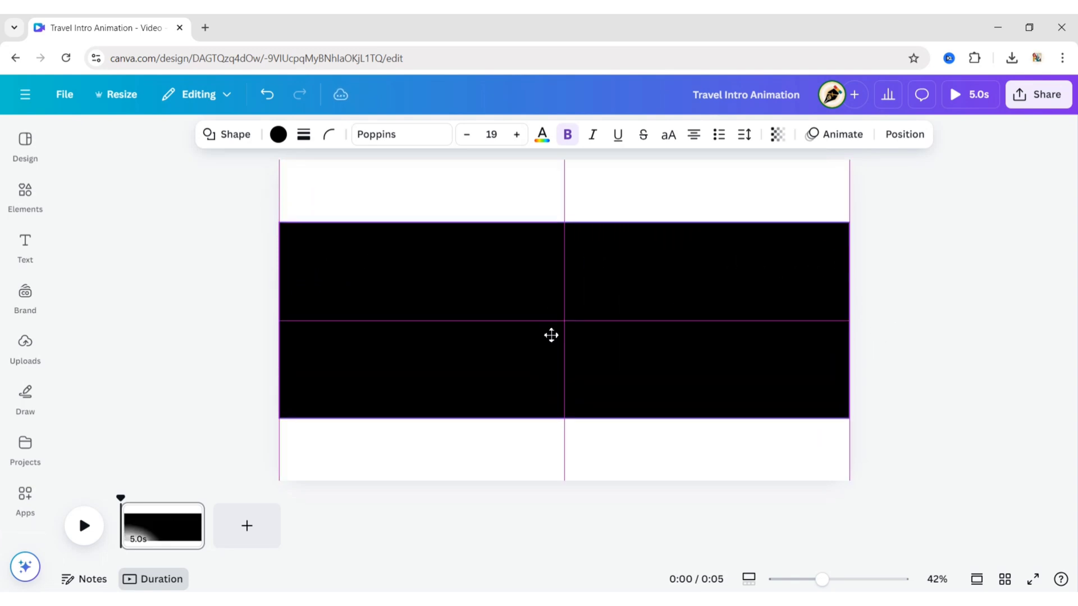
click(934, 234)
Add a heading text box reading Korea.
click(39, 246)
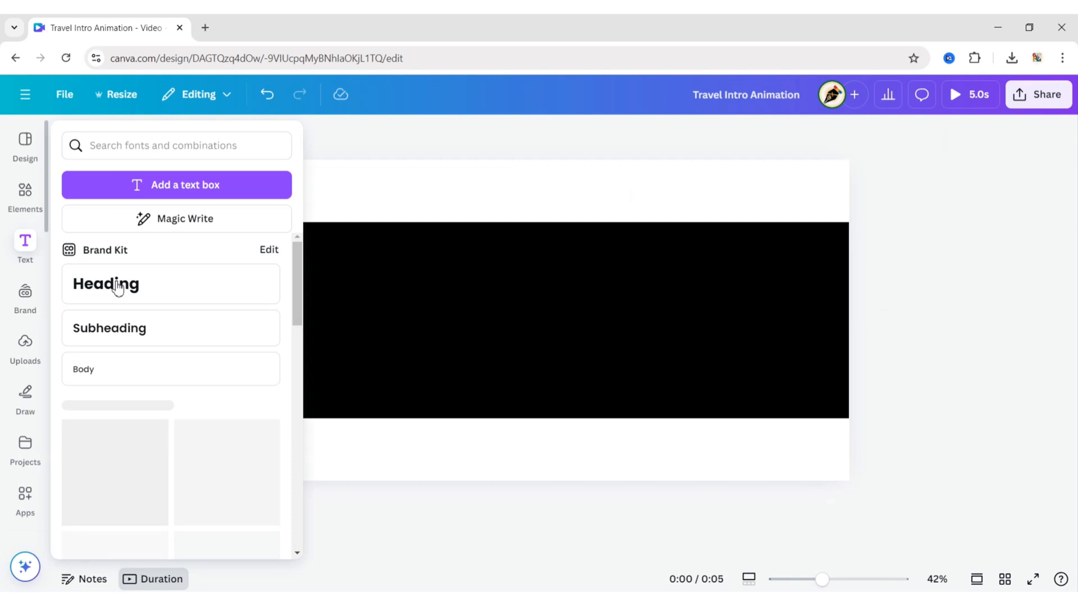
click(115, 284)
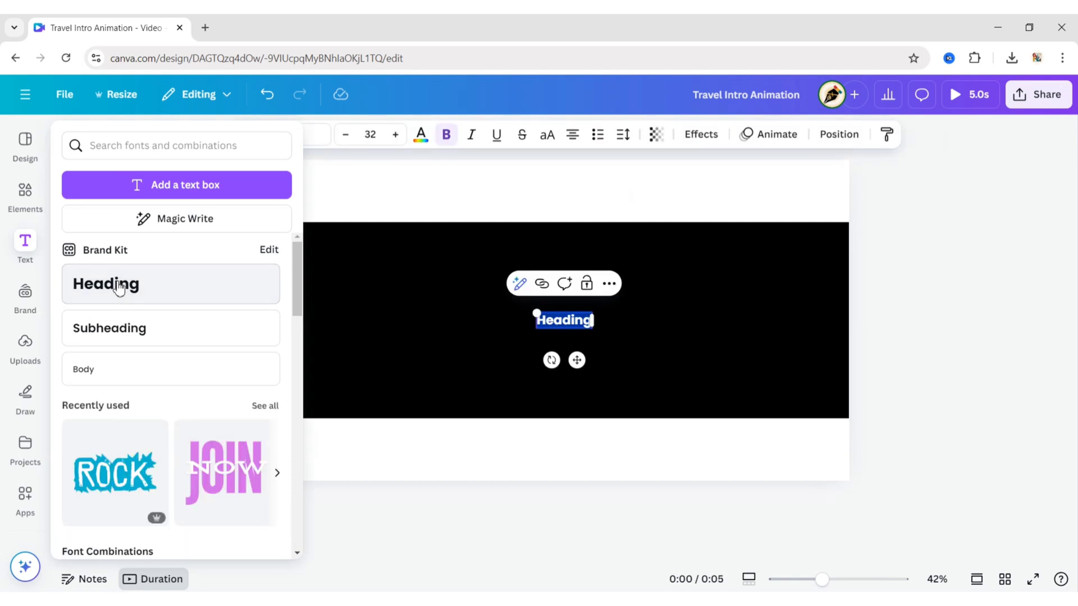
click(906, 228)
double_click(551, 322)
text(Korea)
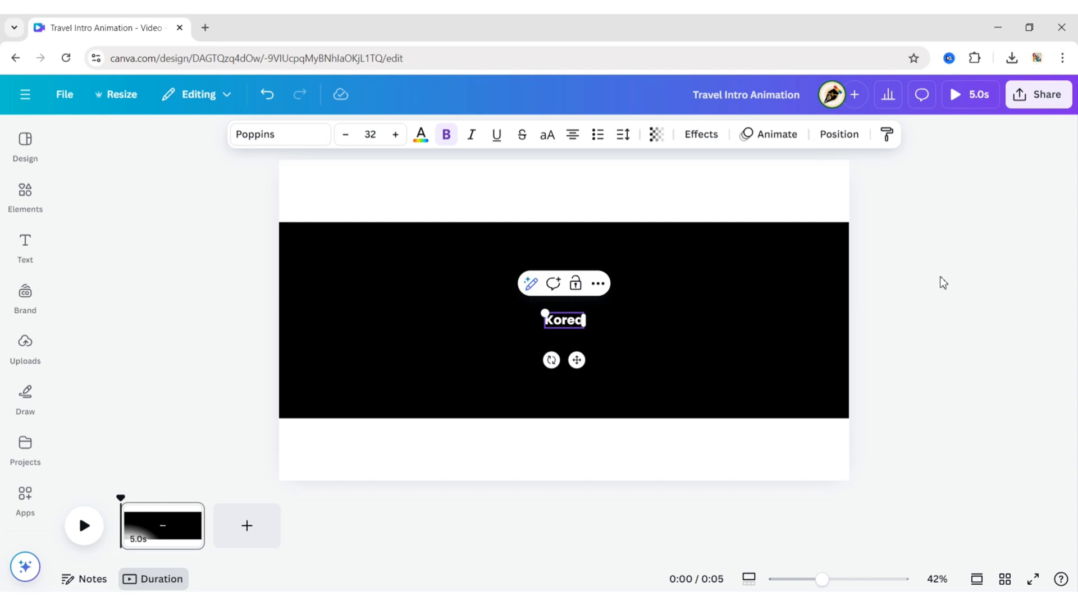
click(924, 301)
Make the title uppercase and set it in the Norwester font.
click(557, 323)
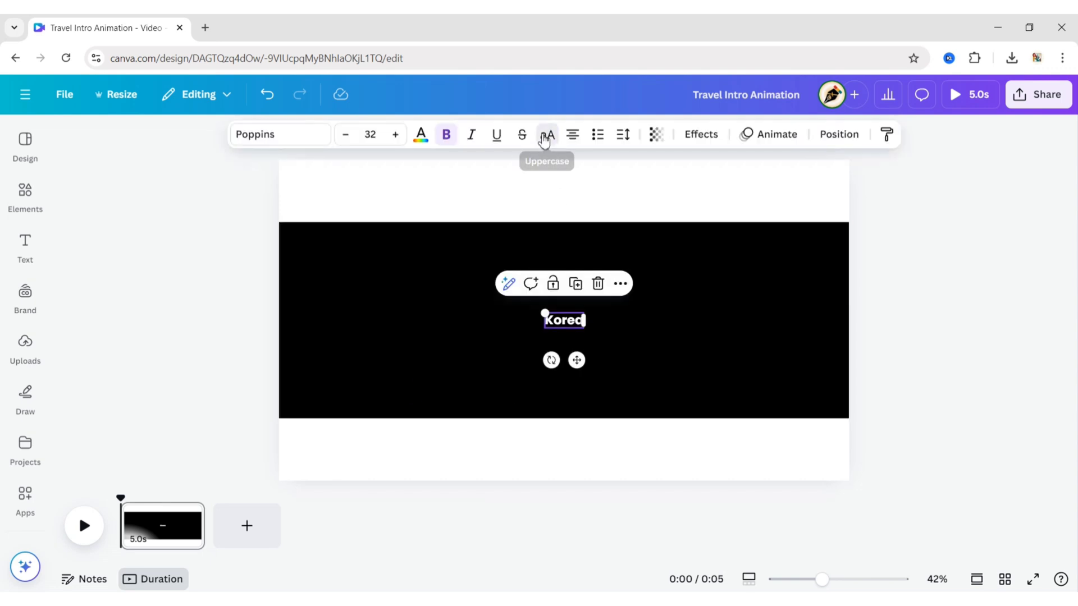
click(280, 143)
click(153, 207)
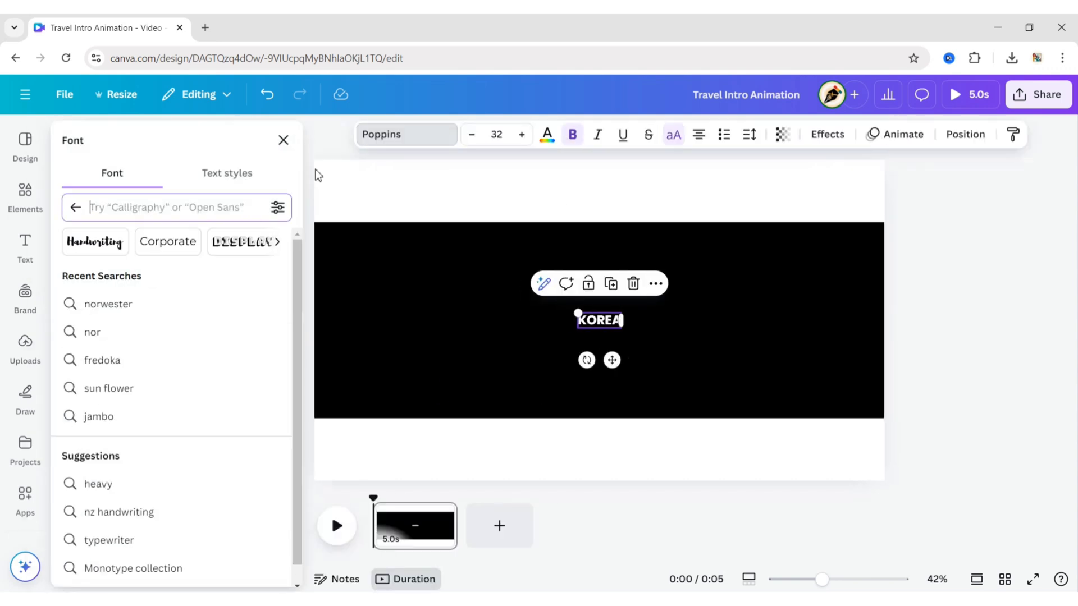
text(norwester)
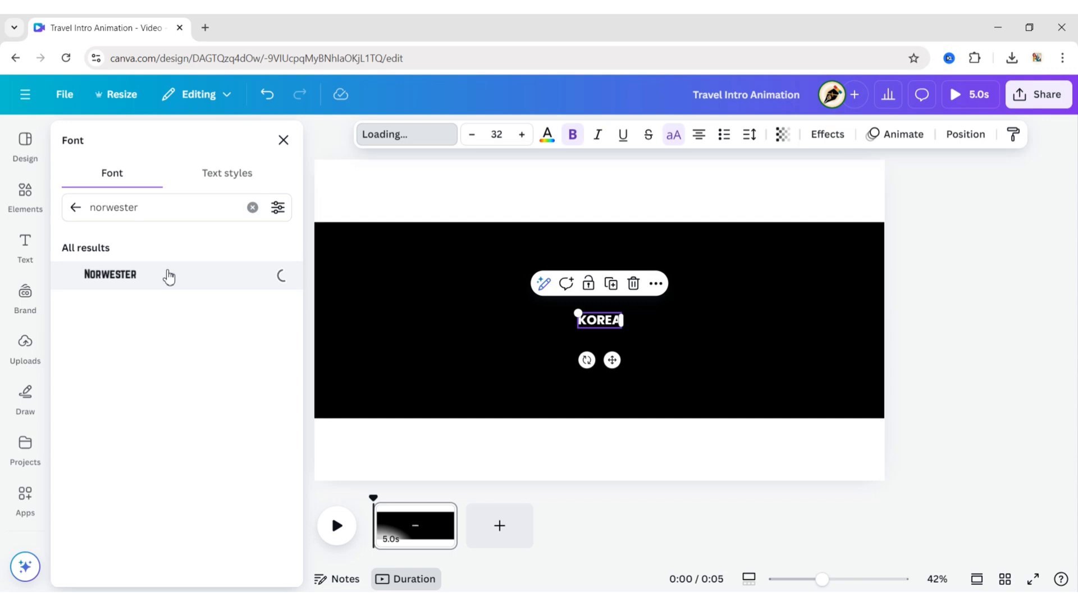
click(283, 140)
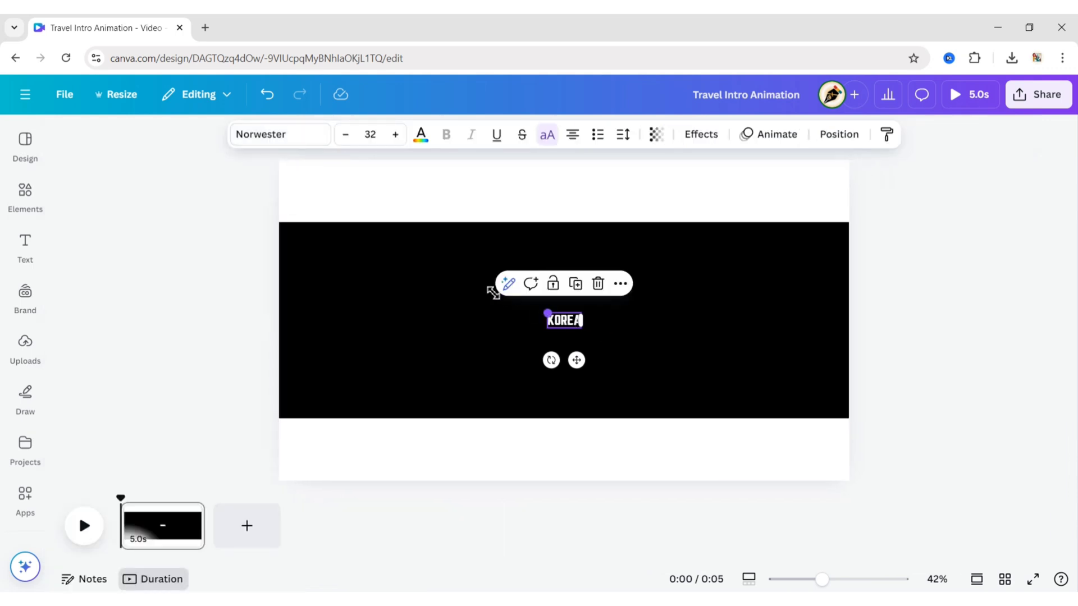
Scale KOREA up to span the band, centre it, and raise the band's top edge.
drag(493, 292, 354, 228)
mouse_move(458, 289)
mouse_down()
mouse_move(342, 207)
mouse_move(329, 229)
mouse_up()
drag(498, 305, 546, 317)
drag(377, 241, 310, 186)
drag(461, 267, 483, 299)
drag(335, 425, 305, 464)
drag(478, 346, 490, 338)
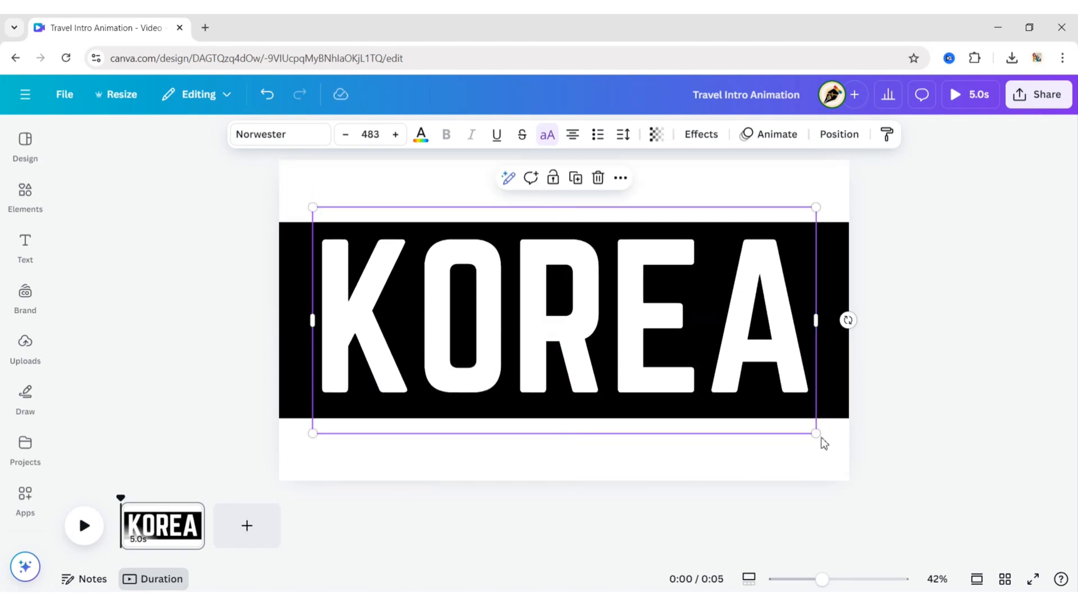
drag(823, 444, 850, 448)
drag(710, 390, 620, 344)
click(969, 275)
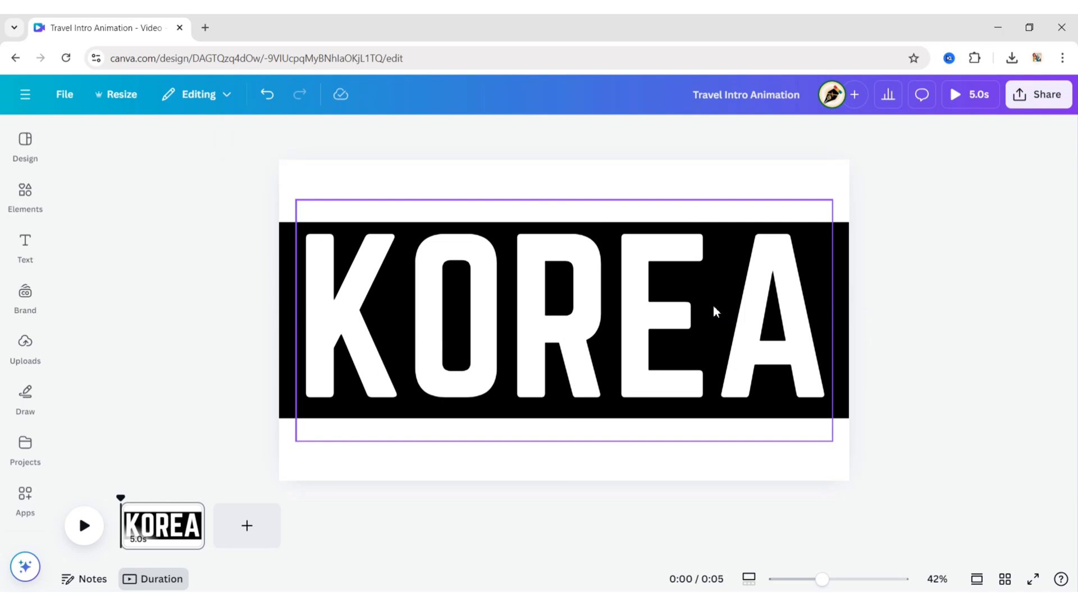
drag(564, 223, 564, 216)
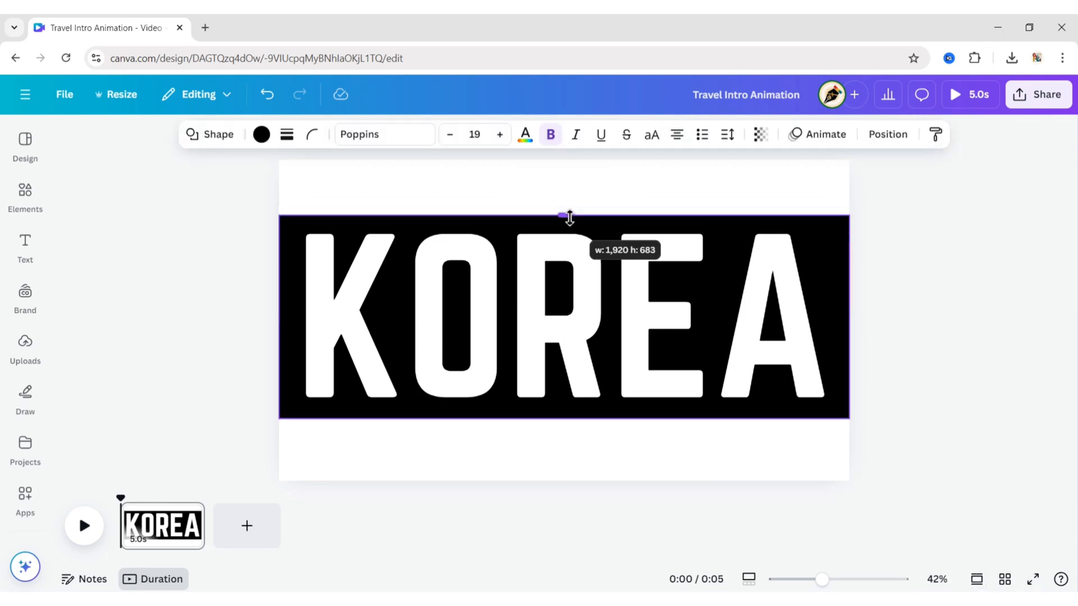
Download the KOREA design as a maximum-size PNG.
click(999, 266)
click(1038, 88)
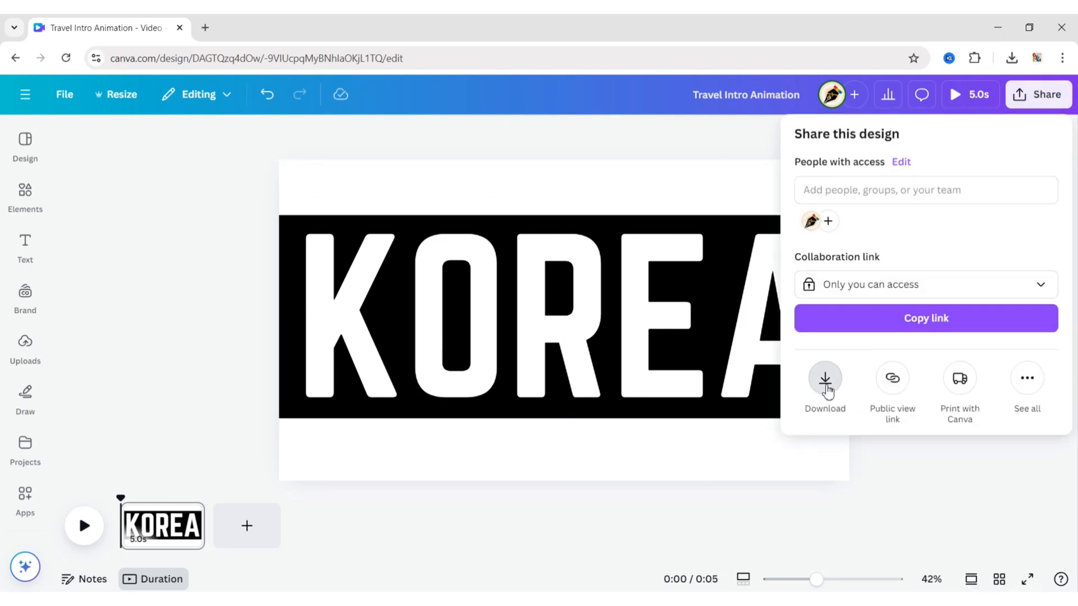
click(825, 384)
click(858, 196)
click(858, 280)
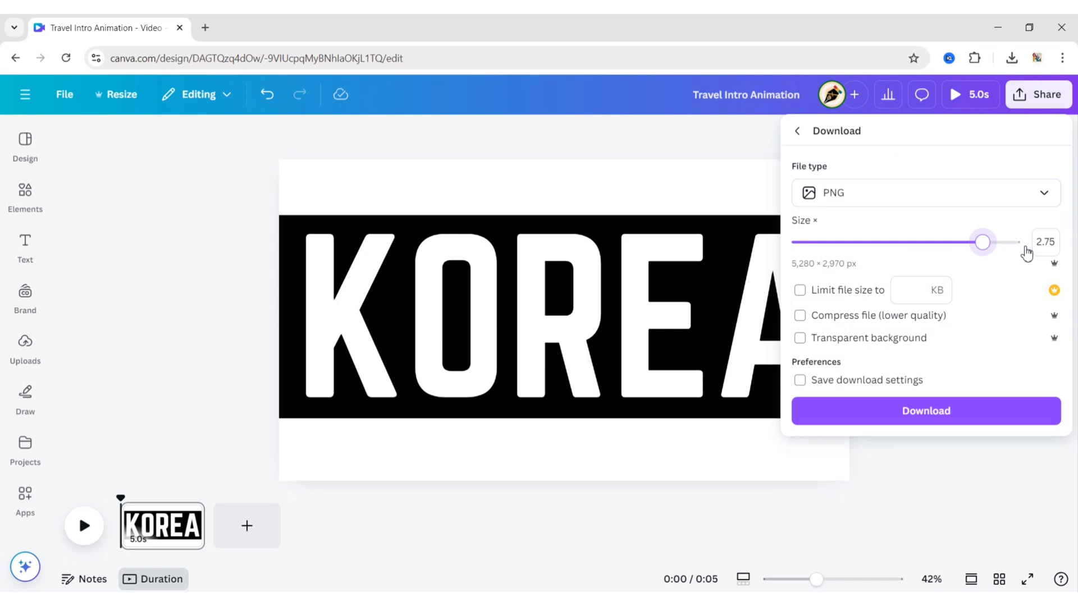
drag(1026, 250, 1025, 246)
click(926, 412)
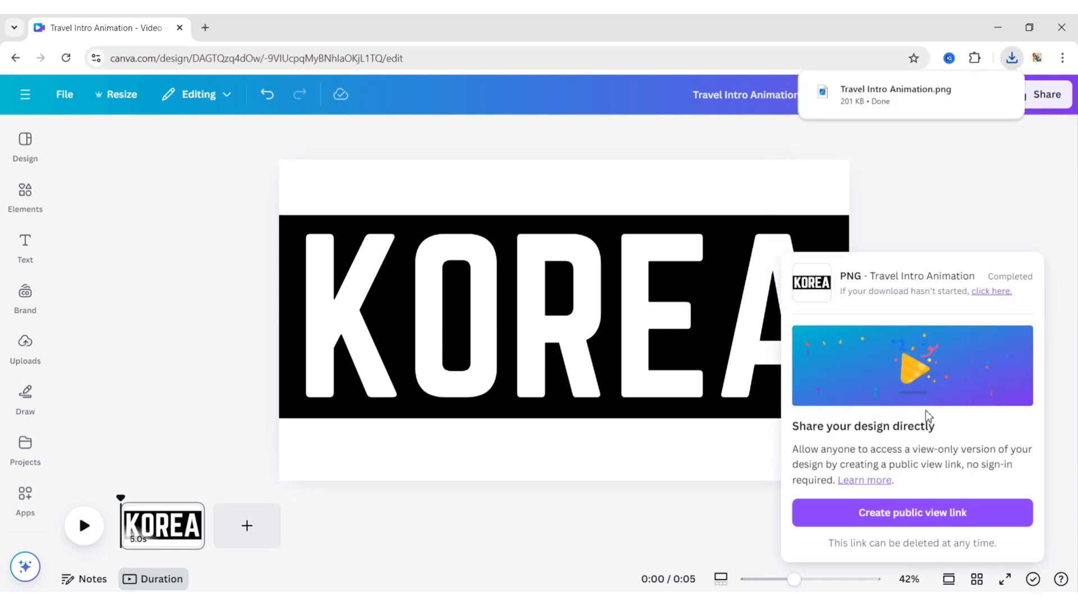
drag(914, 99, 2, 242)
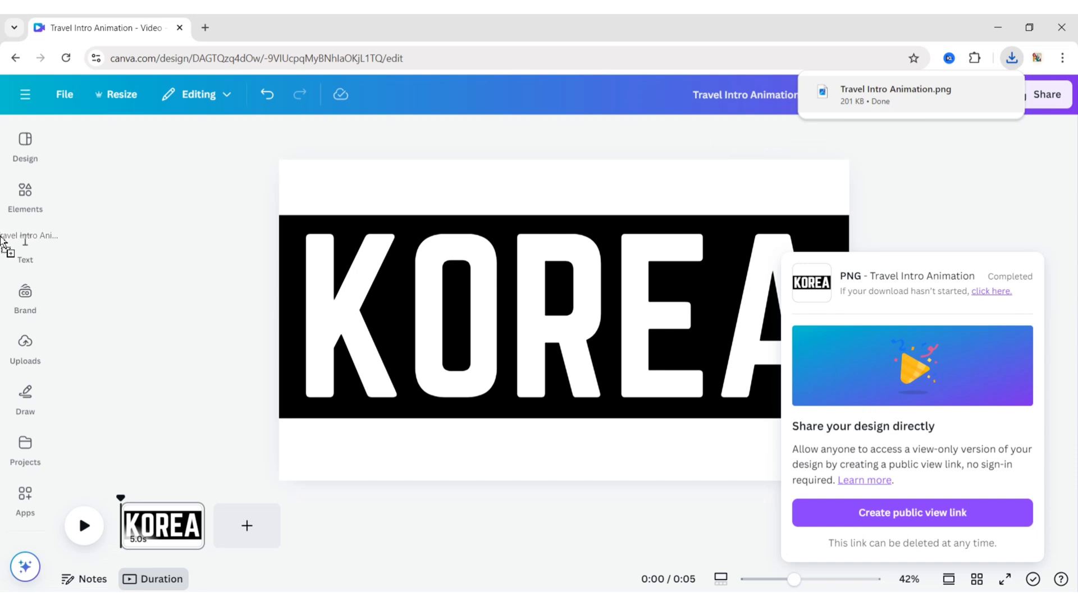
click(980, 197)
click(1011, 58)
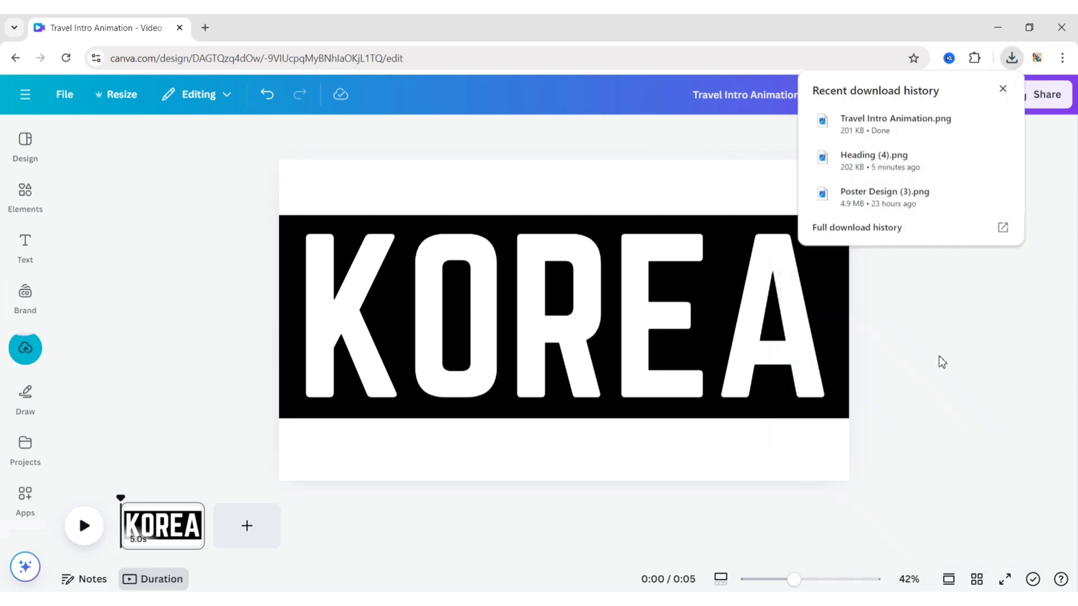
click(941, 361)
Add a new blank page and place the uploaded KOREA image on it.
key(ctrl+Return)
click(25, 343)
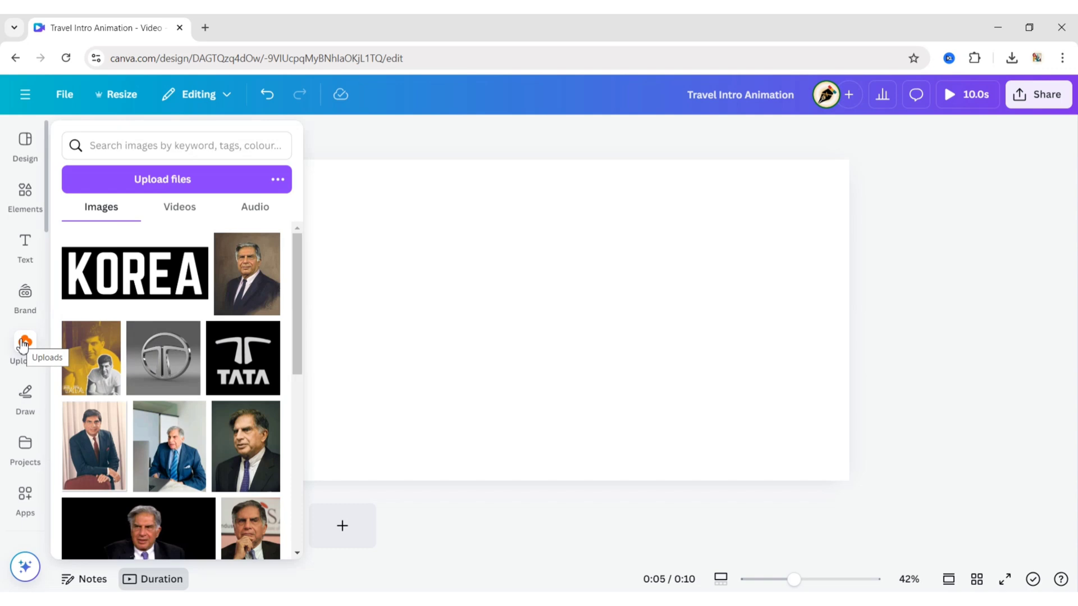
click(157, 276)
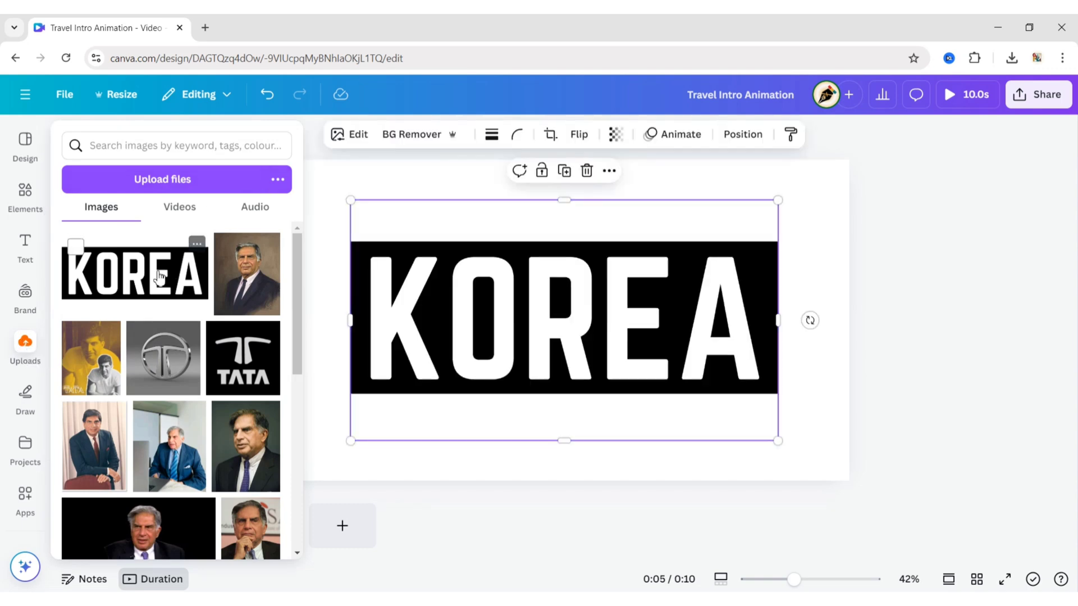
scroll(25, 346, down, 3)
click(24, 333)
Search stock videos for 'korea' and set the Seoul skyline clip as page 2's background.
click(368, 142)
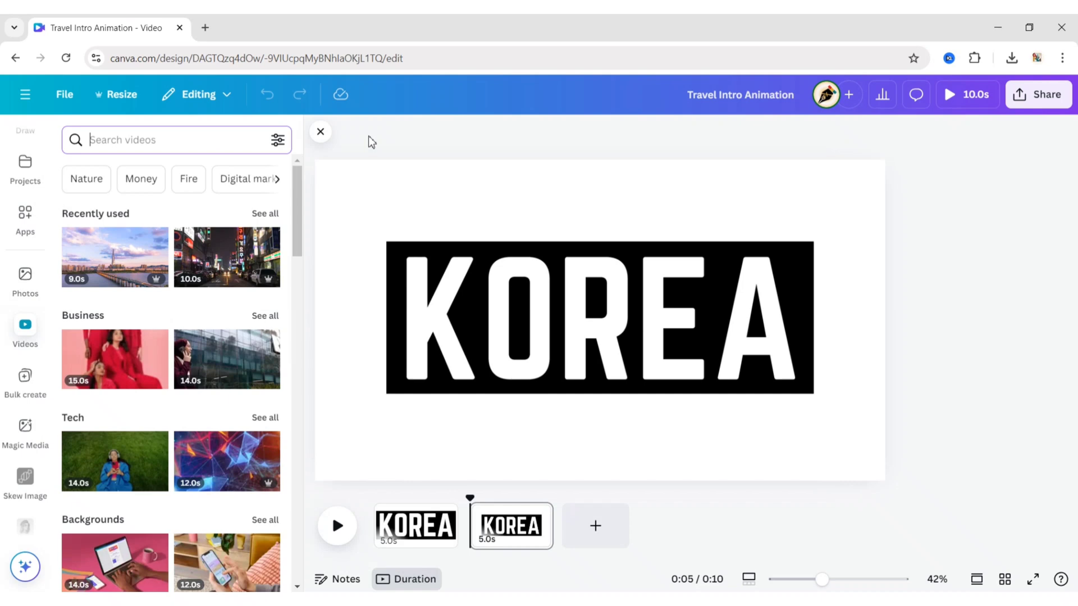
text(korea)
key(Return)
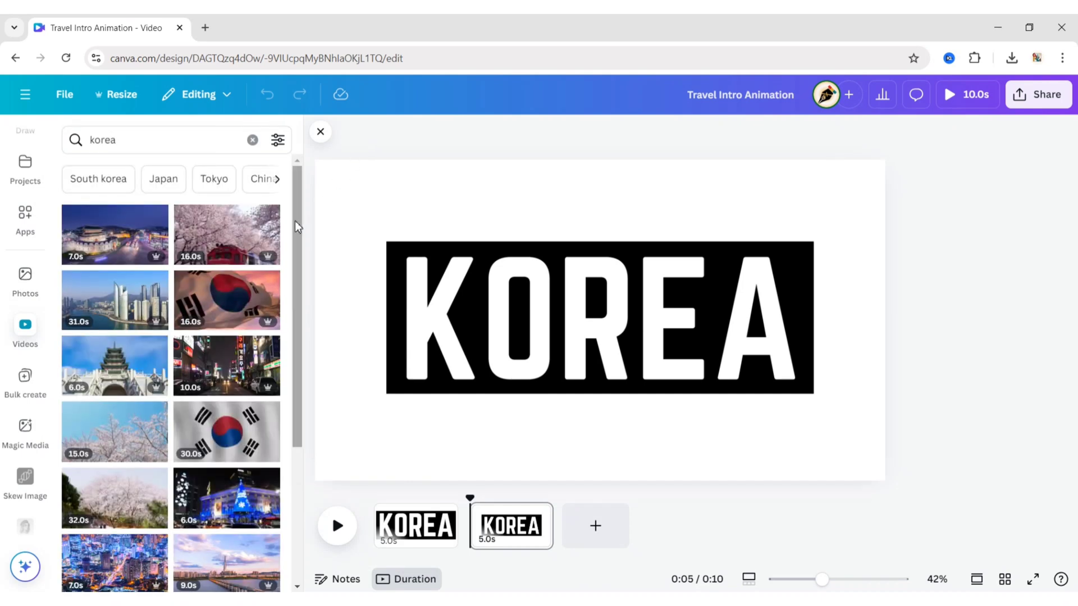
drag(296, 226, 298, 351)
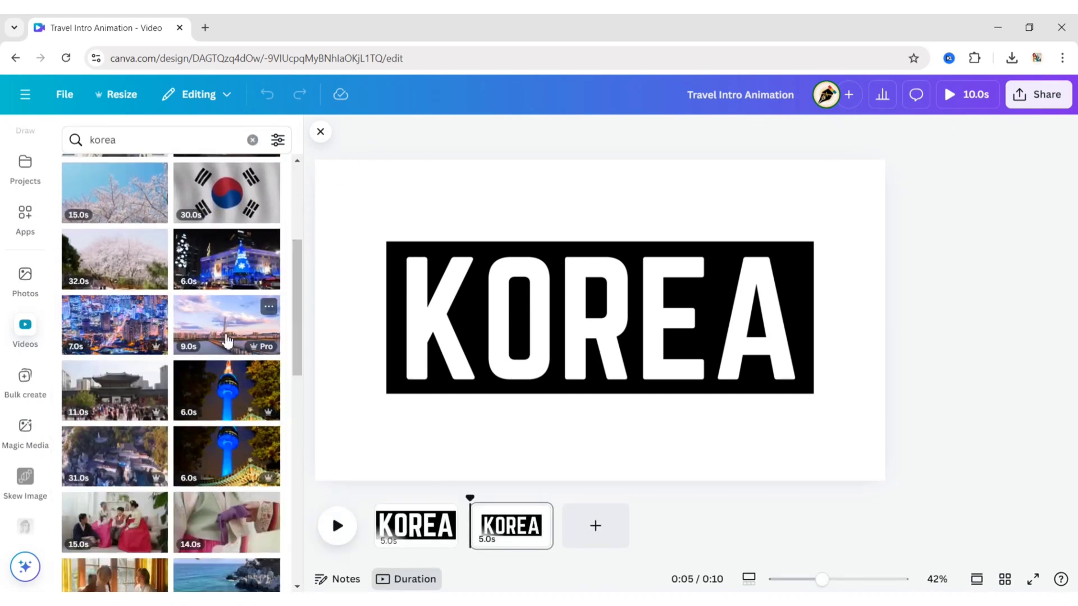
click(226, 340)
click(320, 132)
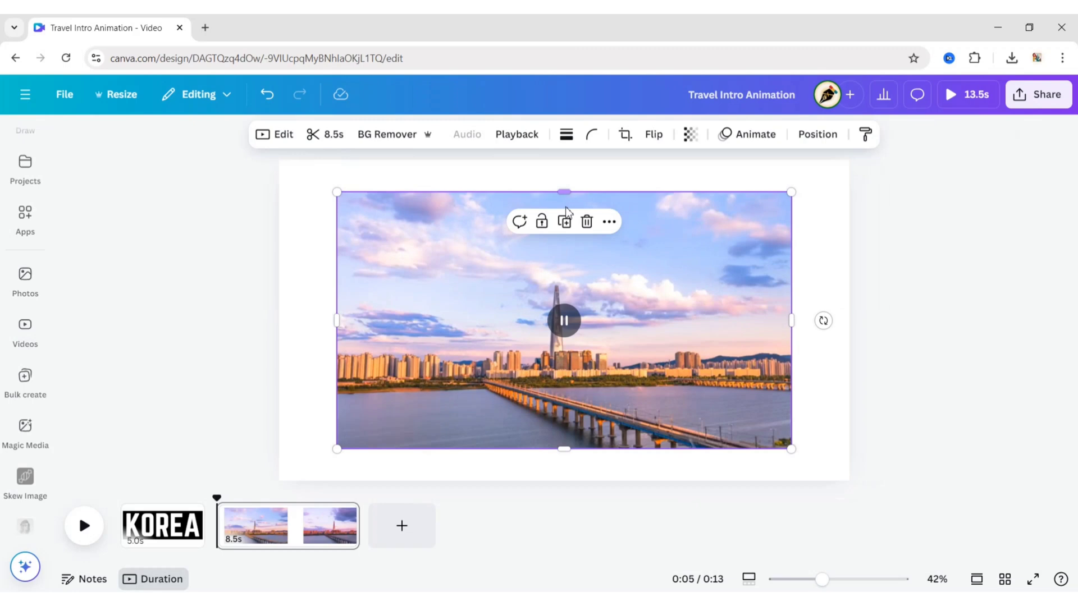
click(610, 223)
scroll(685, 455, down, 1)
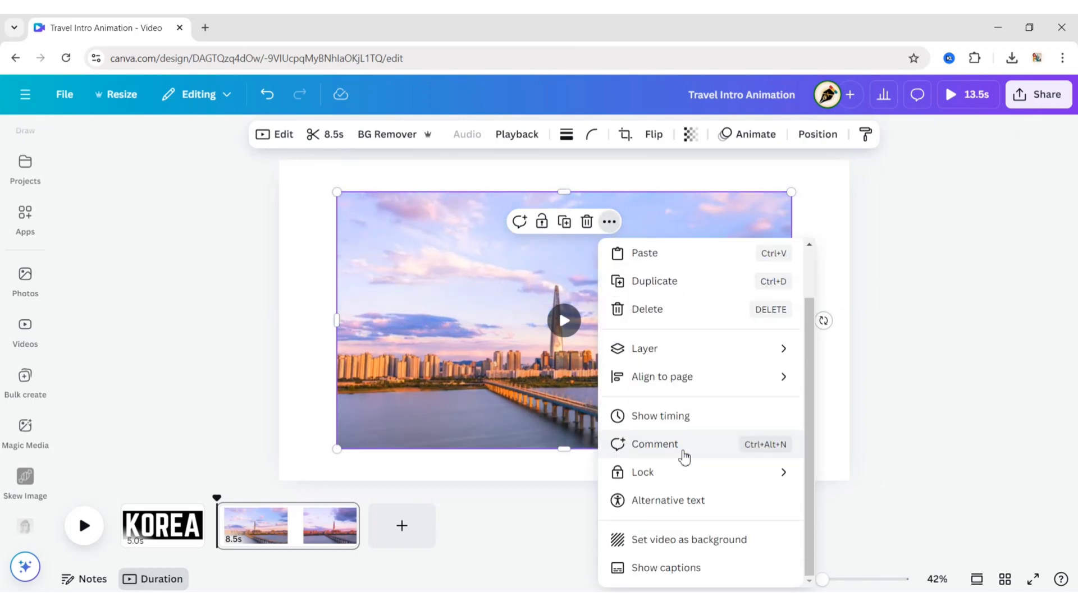
click(692, 543)
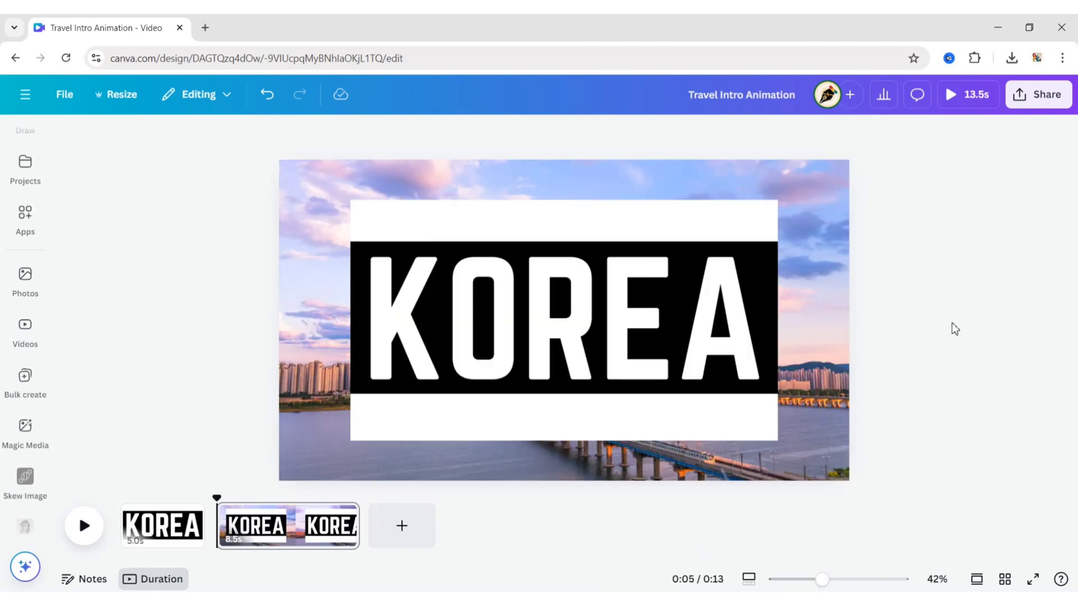
Remove the KOREA image's background and crop off its top and bottom white strips.
click(608, 316)
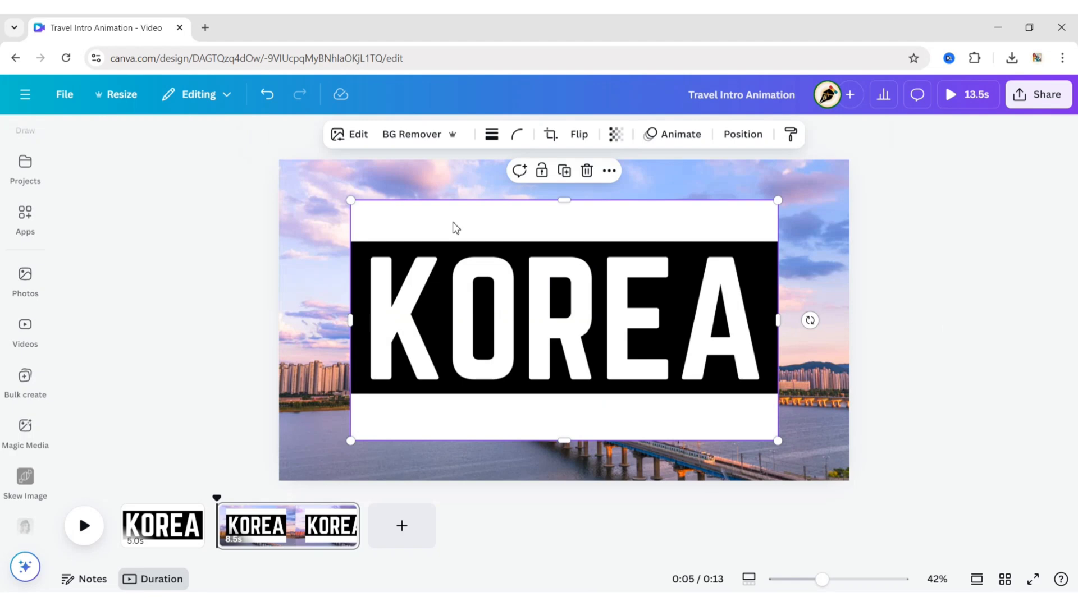
click(403, 134)
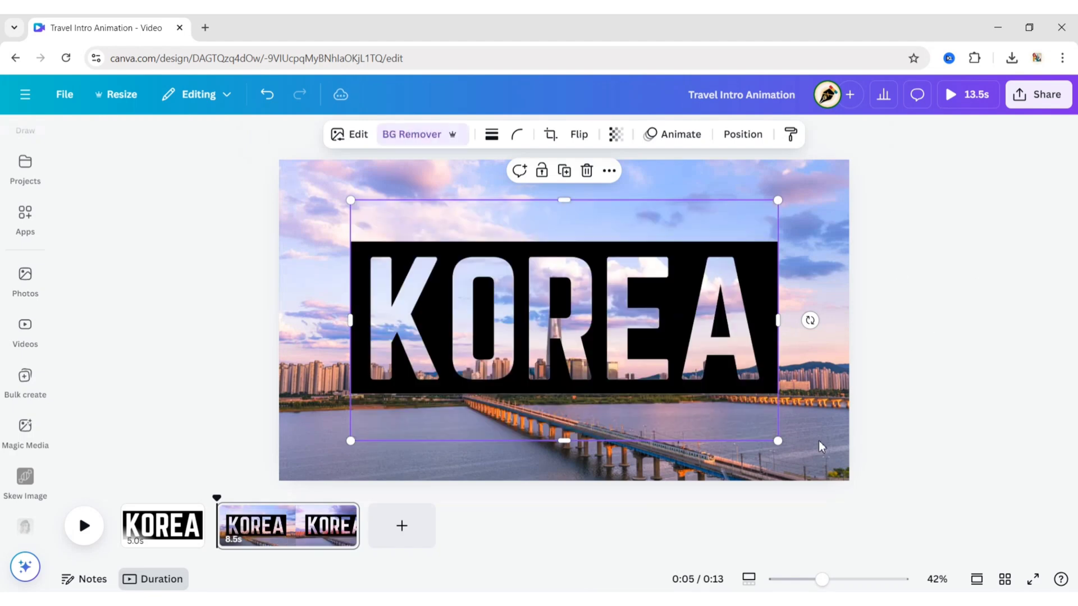
drag(569, 400, 564, 395)
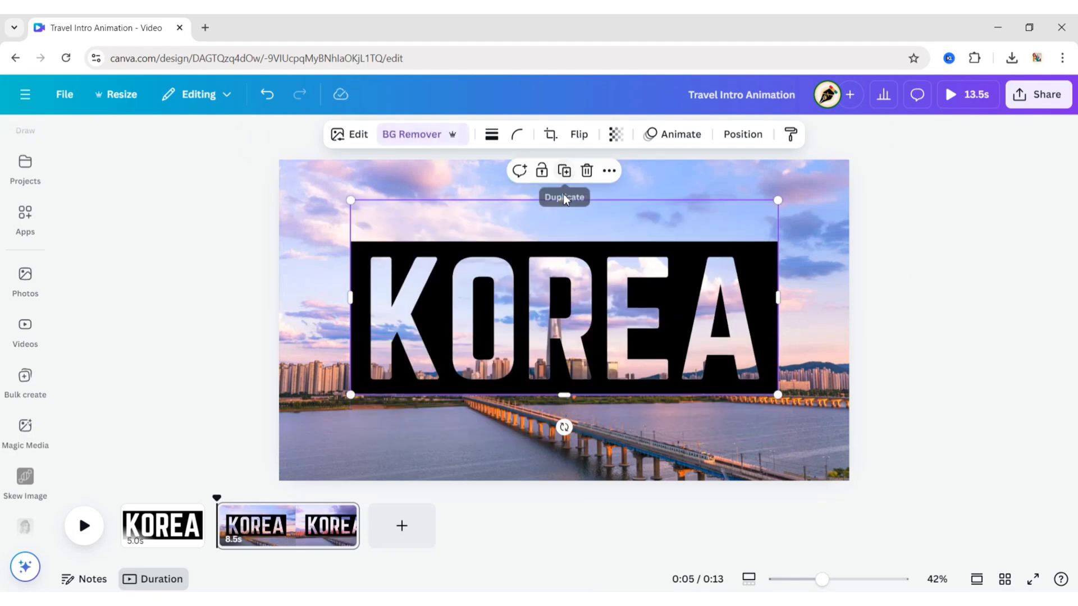
drag(566, 210, 564, 241)
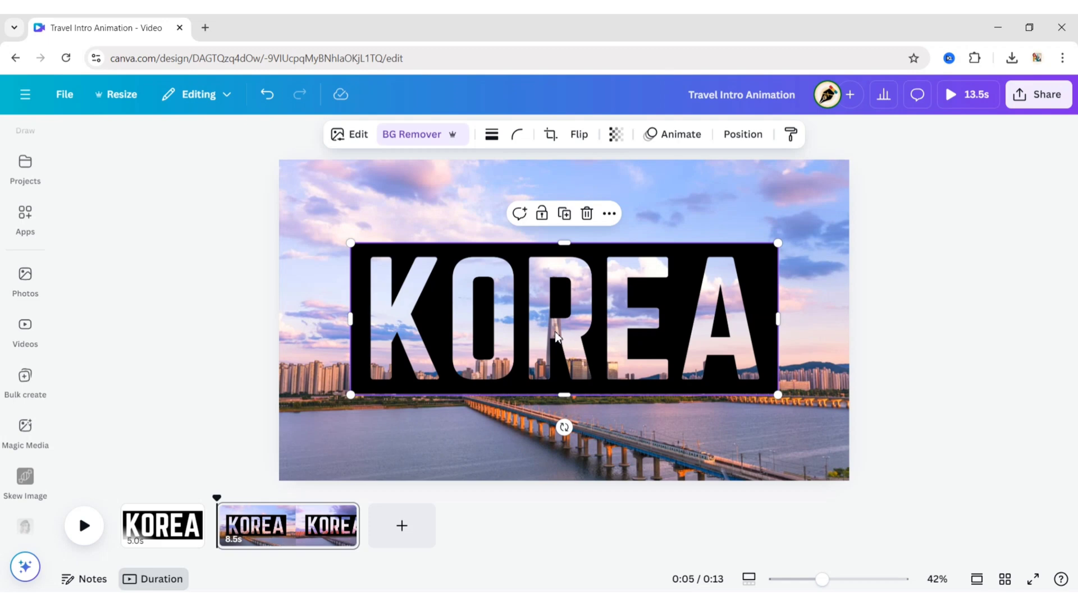
Enlarge the cutout well past the page edges and centre it vertically.
drag(558, 325, 488, 261)
mouse_move(705, 324)
mouse_down()
mouse_move(960, 539)
mouse_move(1011, 560)
mouse_up()
mouse_move(279, 466)
mouse_down()
mouse_move(330, 512)
mouse_move(392, 379)
mouse_up()
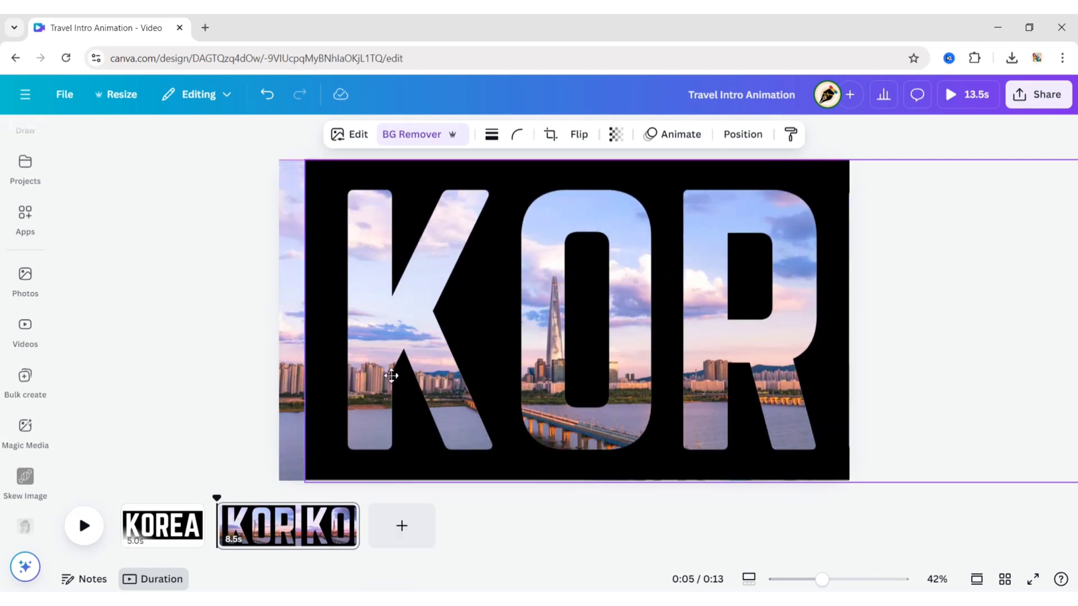
mouse_move(359, 497)
mouse_down()
mouse_move(318, 581)
mouse_move(361, 392)
mouse_up()
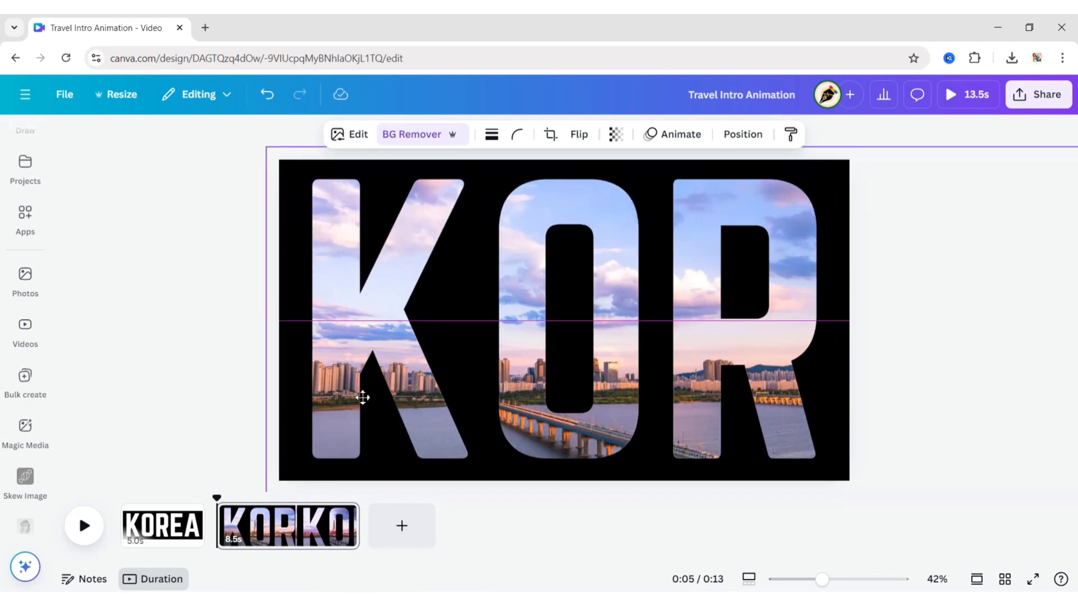
drag(253, 142, 264, 131)
drag(452, 260, 463, 256)
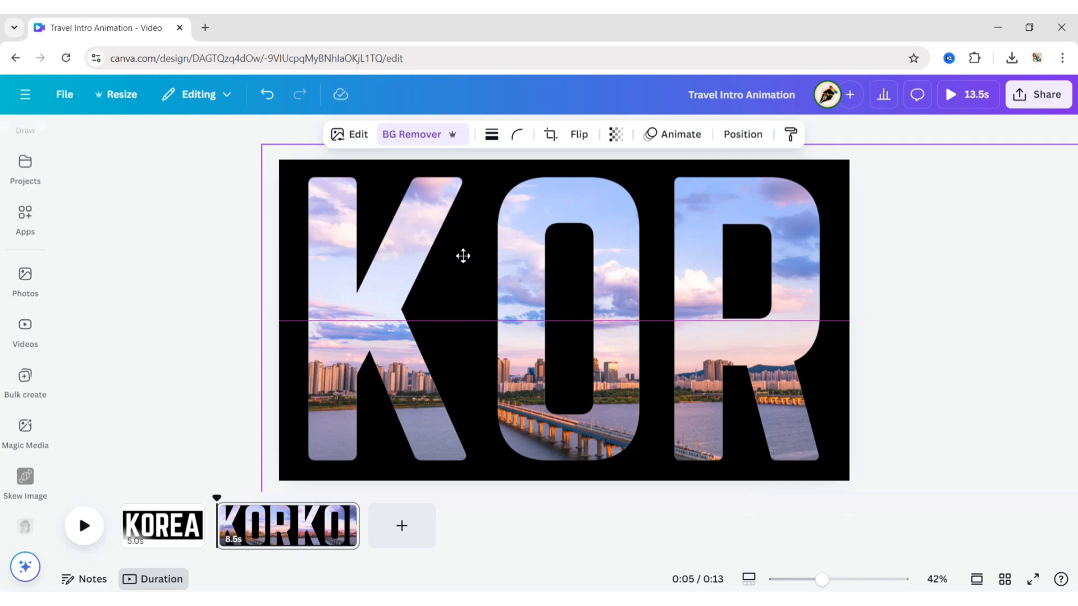
click(202, 234)
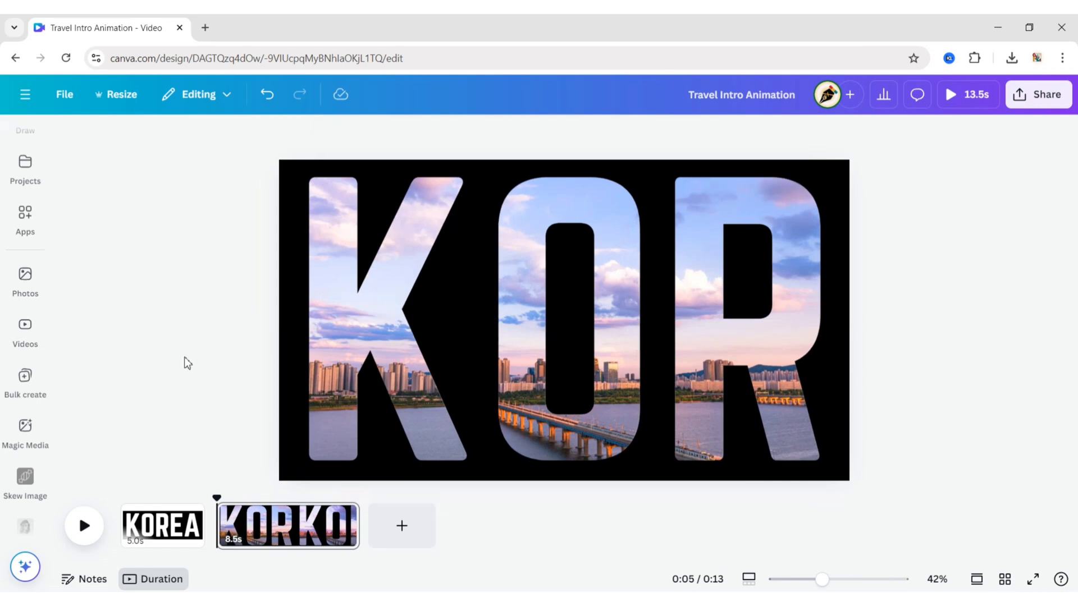
Delete the original first KOREA page.
click(186, 515)
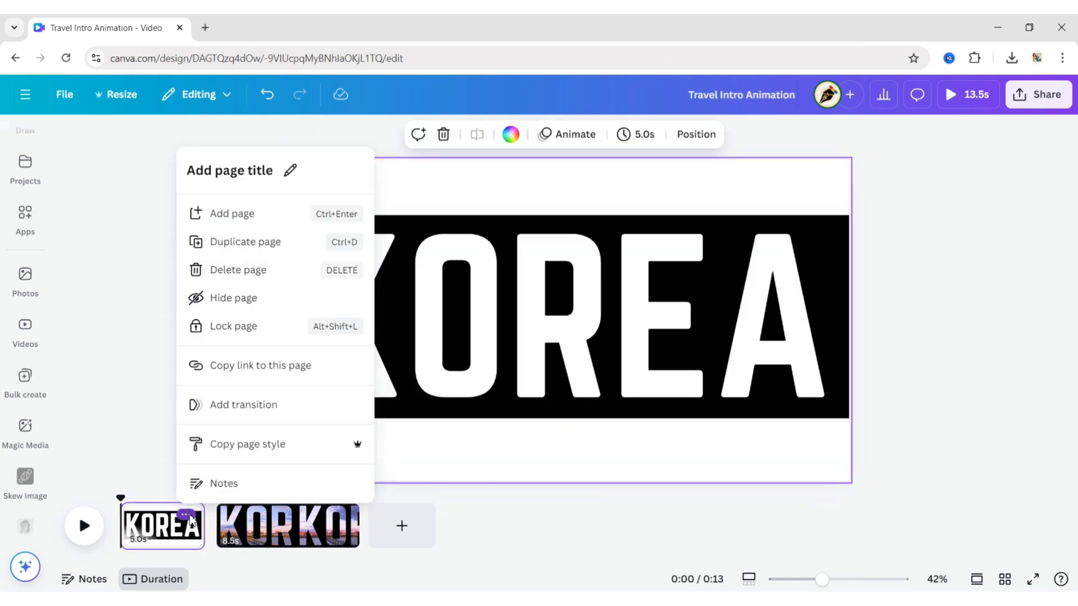
click(227, 269)
click(561, 302)
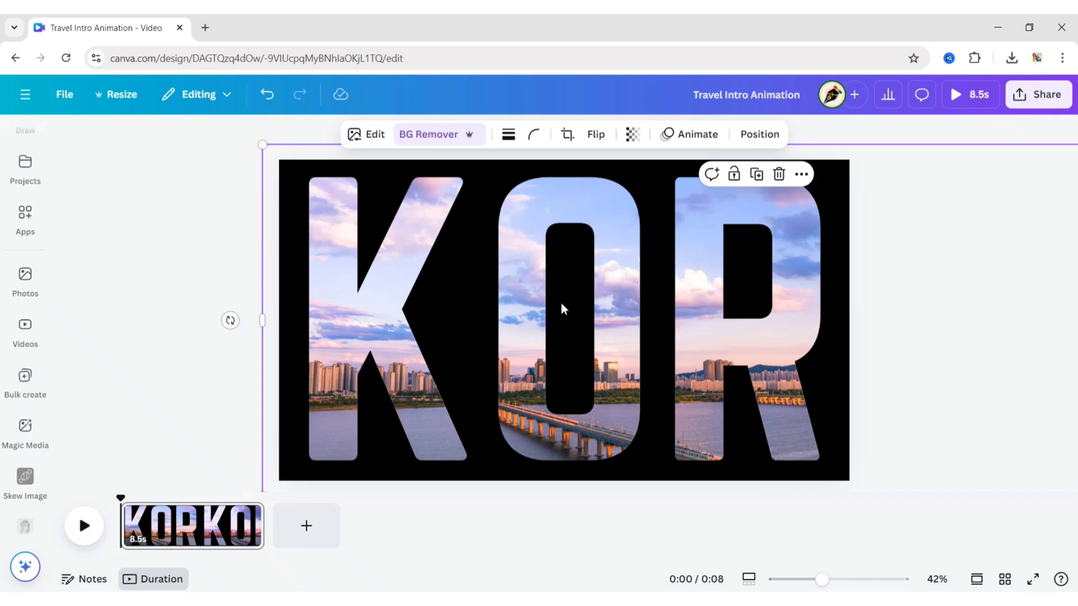
Record a leftward pan path for the cutout using the Steady movement style.
click(682, 139)
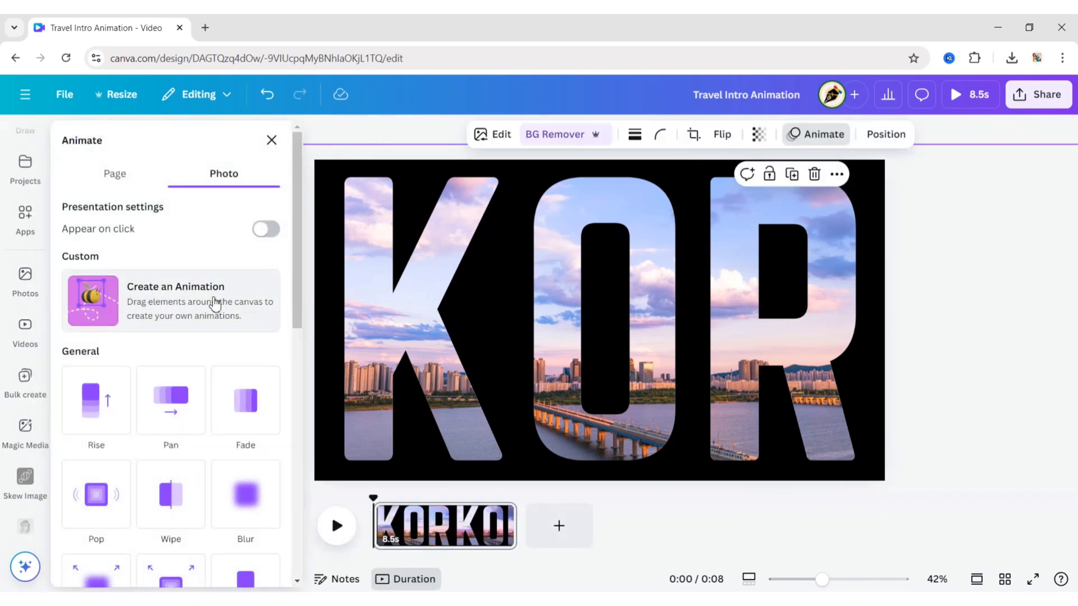
click(208, 301)
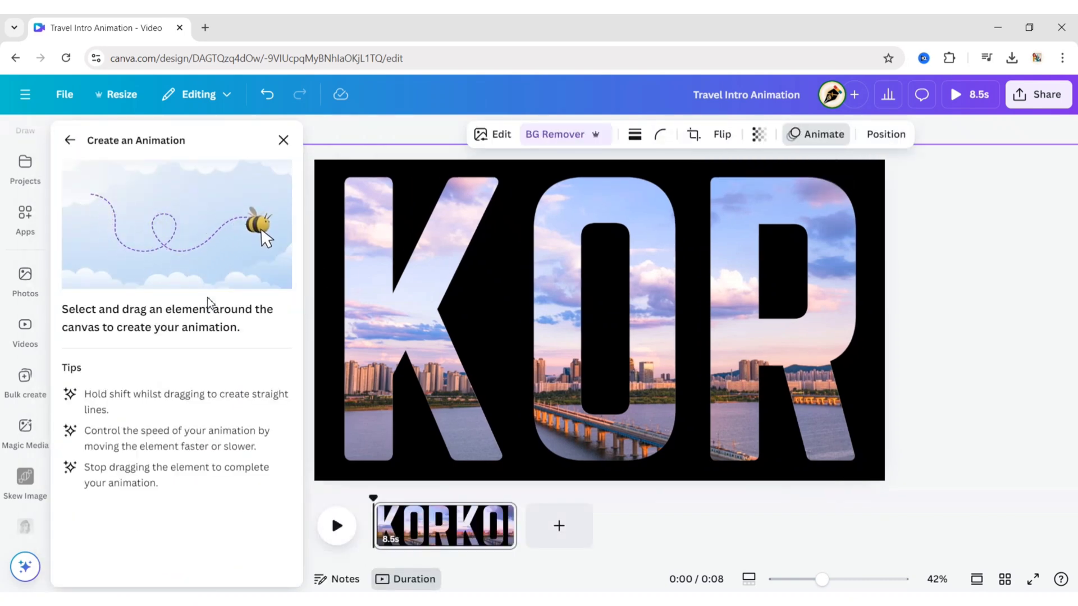
drag(864, 328, 487, 321)
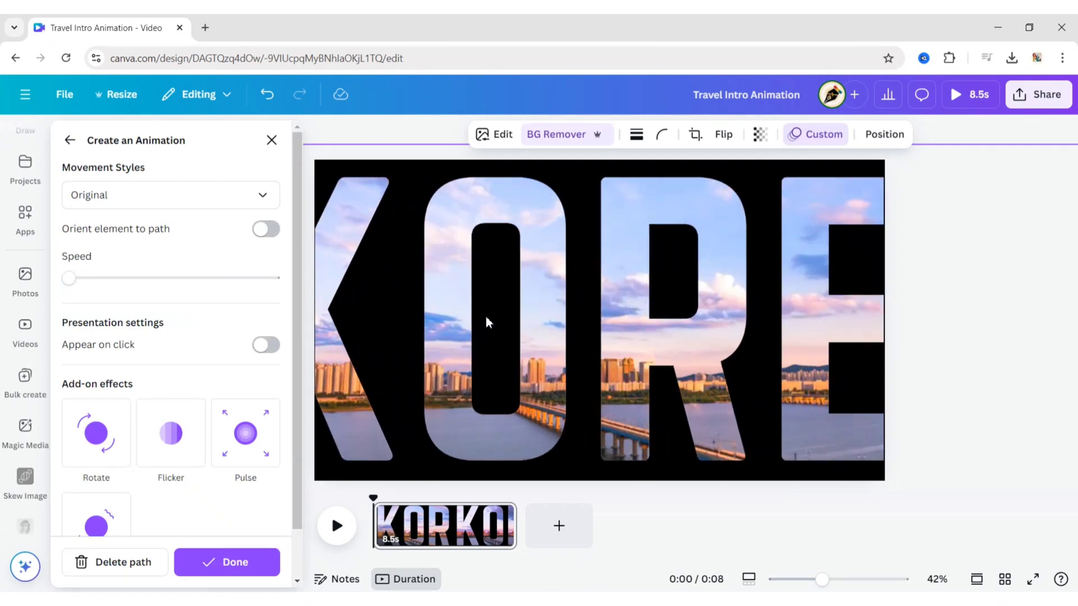
click(263, 196)
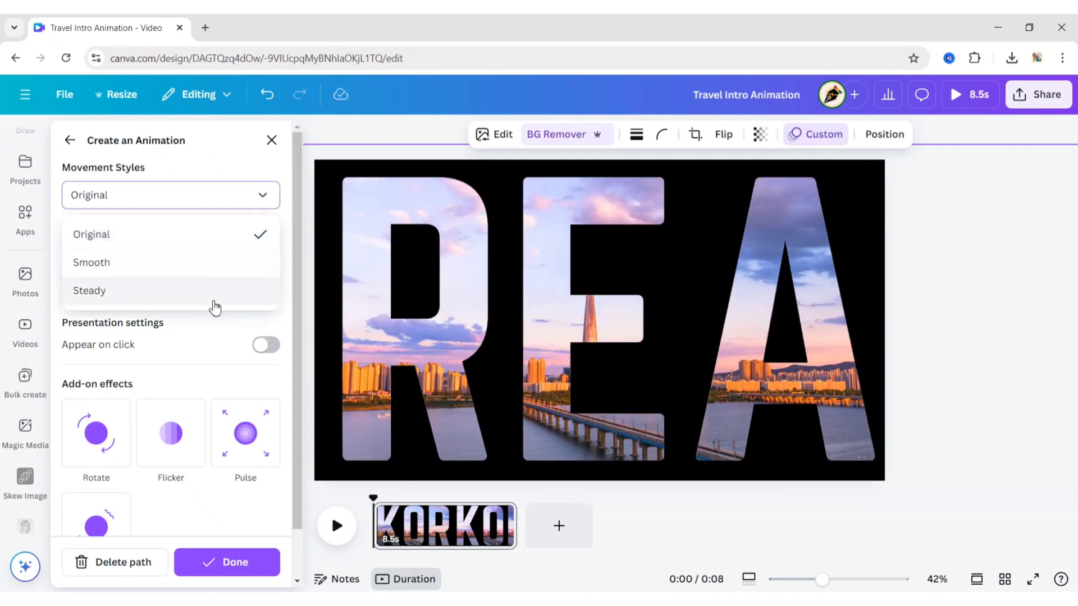
click(212, 302)
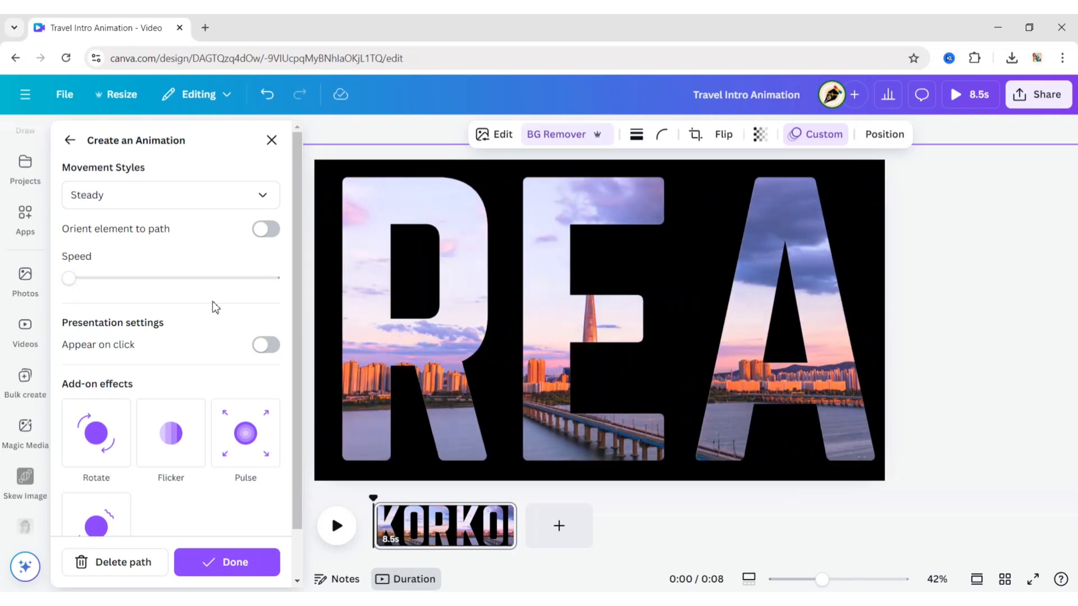
click(225, 560)
click(186, 316)
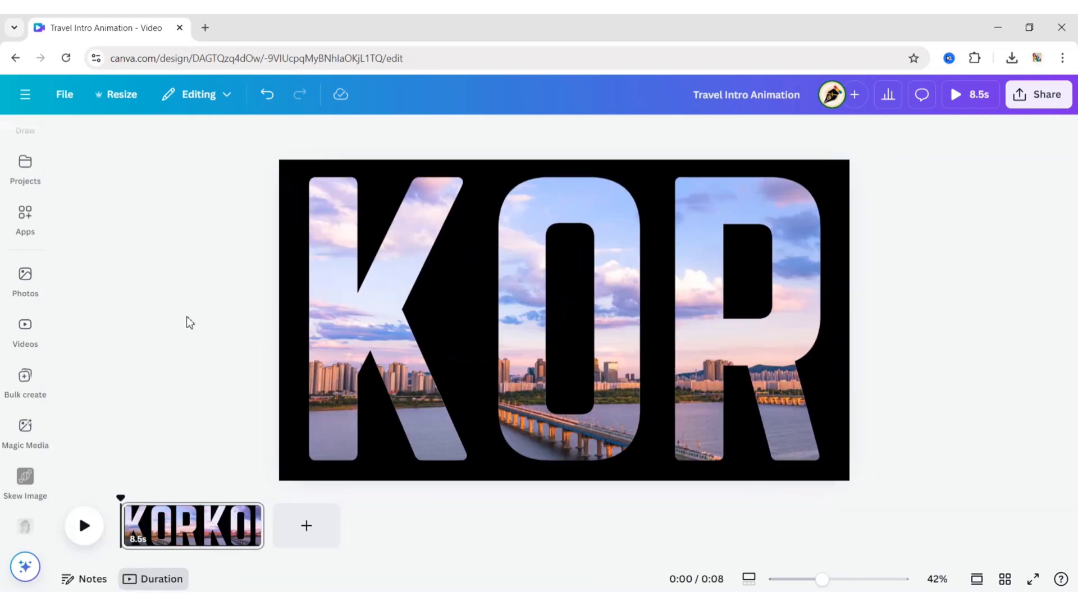
Add a KOREA heading over the cutout and check its colour options.
click(10, 242)
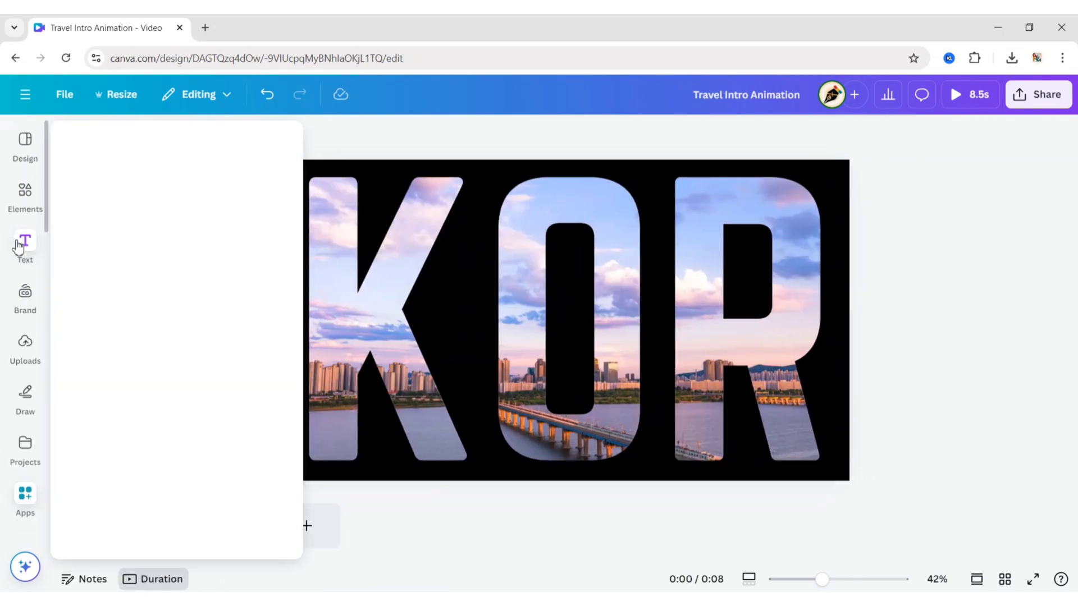
click(145, 286)
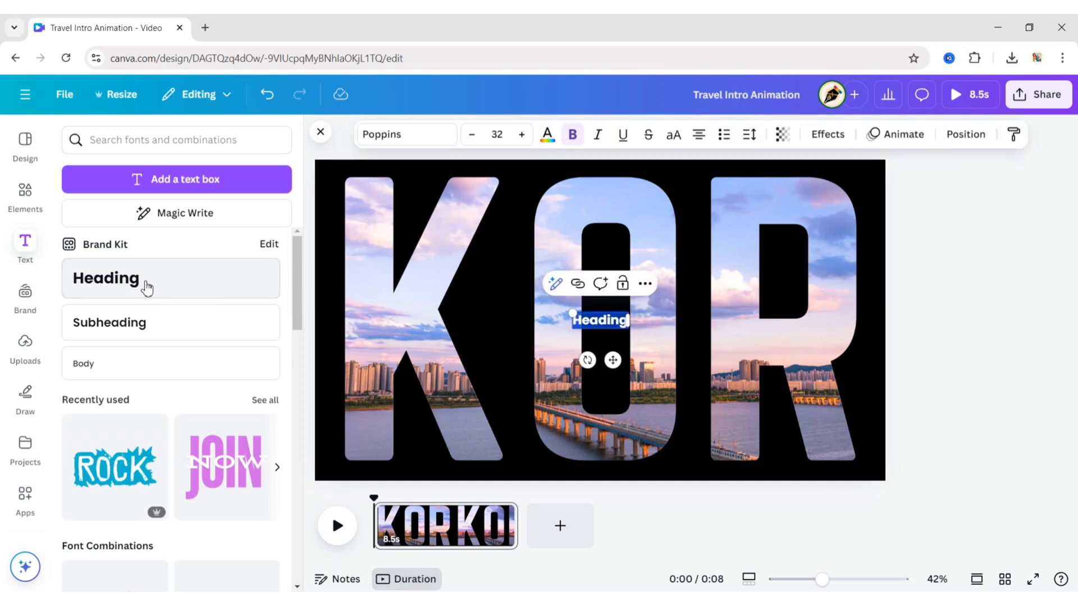
click(323, 133)
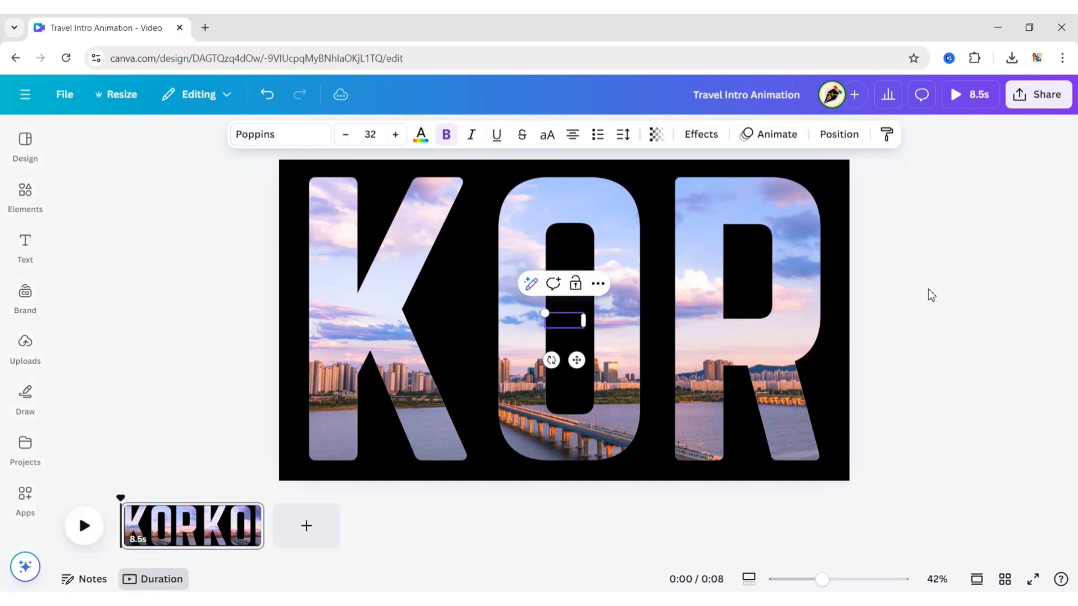
click(421, 138)
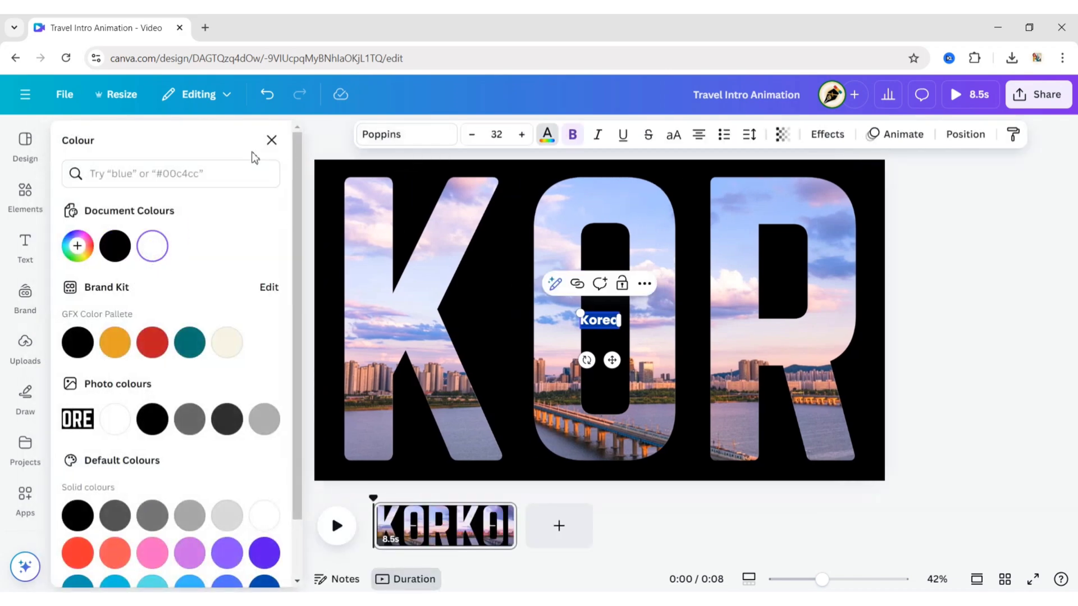
click(271, 141)
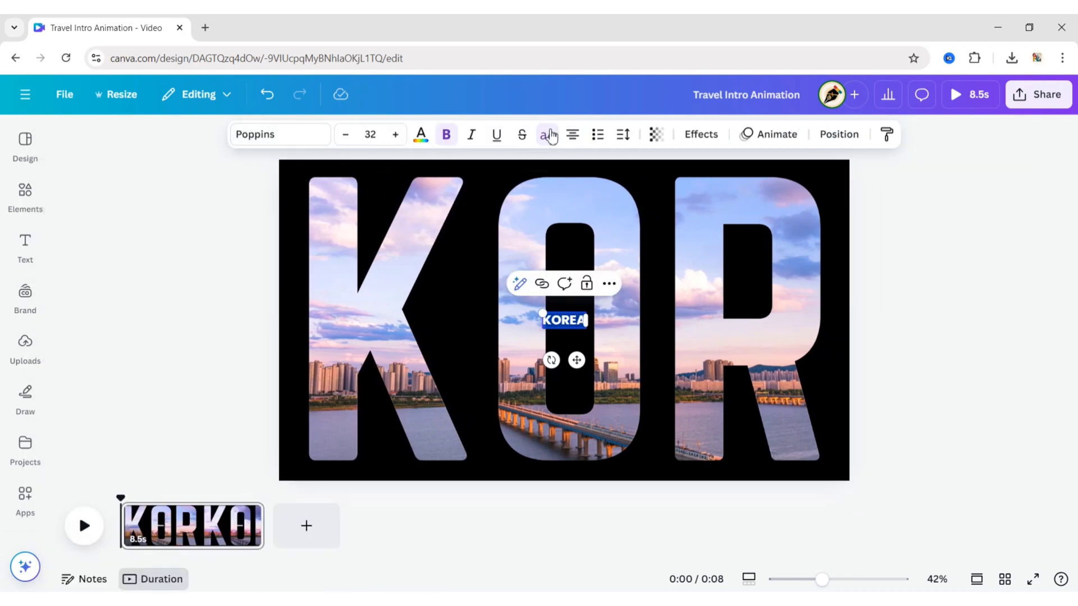
Switch the new title's font to Norwester.
click(289, 141)
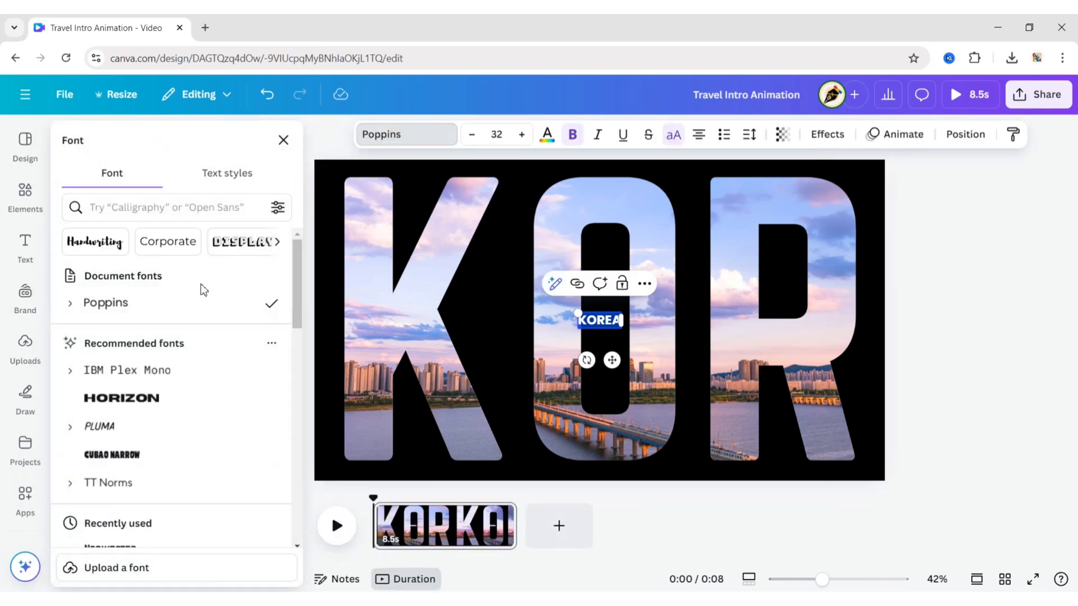
scroll(200, 289, down, 3)
click(163, 410)
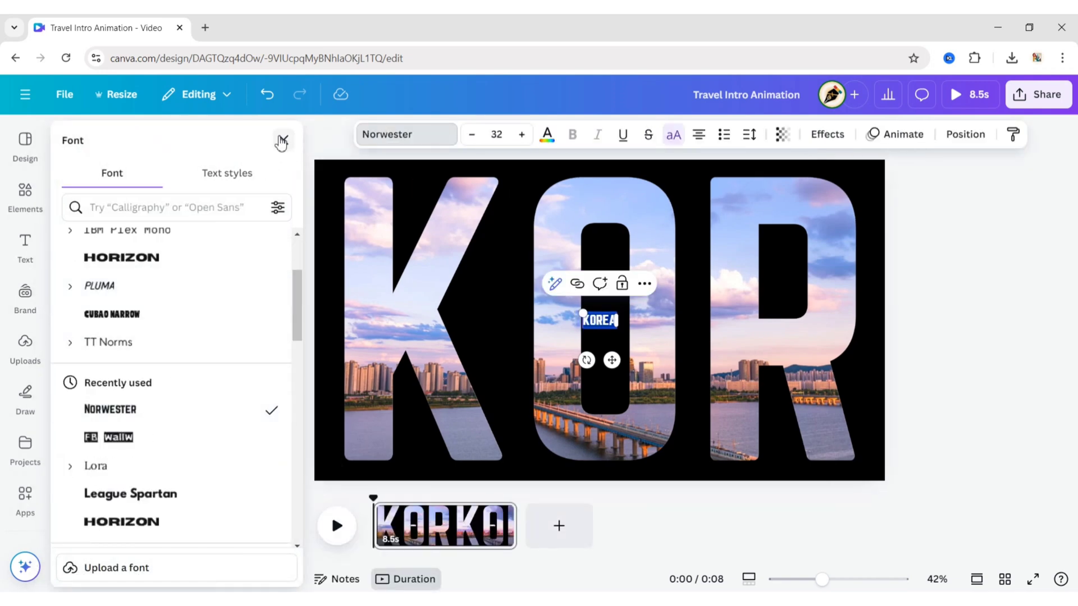
click(283, 140)
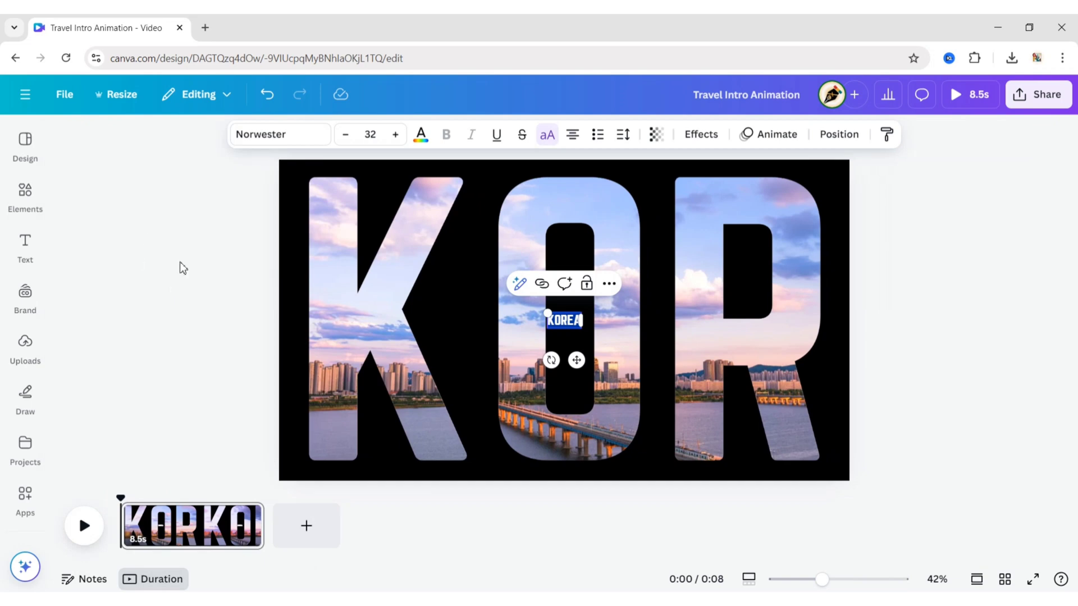
Resize the KOREA title to size 272 and centre it on the canvas guides.
drag(549, 314, 377, 238)
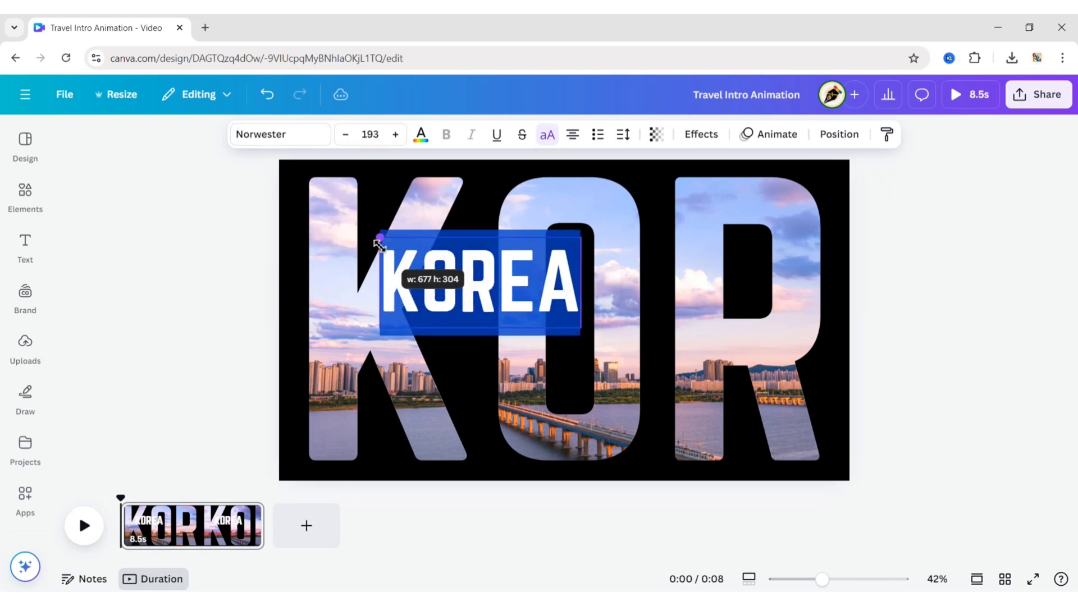
drag(512, 297, 581, 309)
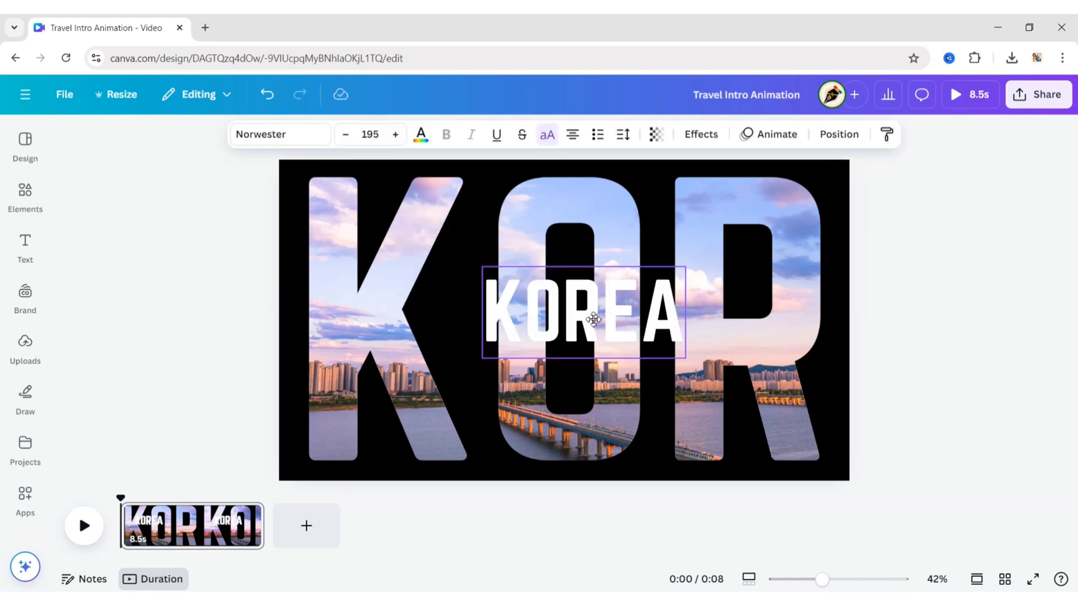
drag(681, 361, 578, 334)
mouse_move(707, 396)
mouse_down()
mouse_move(763, 410)
mouse_move(658, 364)
mouse_up()
drag(512, 294, 566, 319)
drag(722, 386, 710, 379)
drag(564, 315, 578, 322)
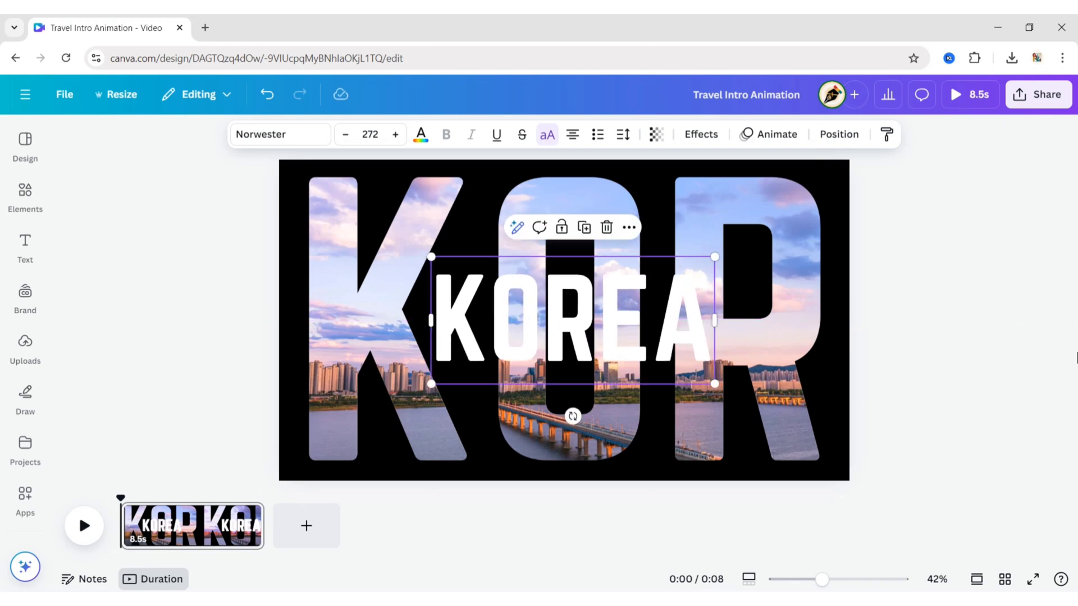
Try the Lift text effect on the KOREA title.
click(700, 134)
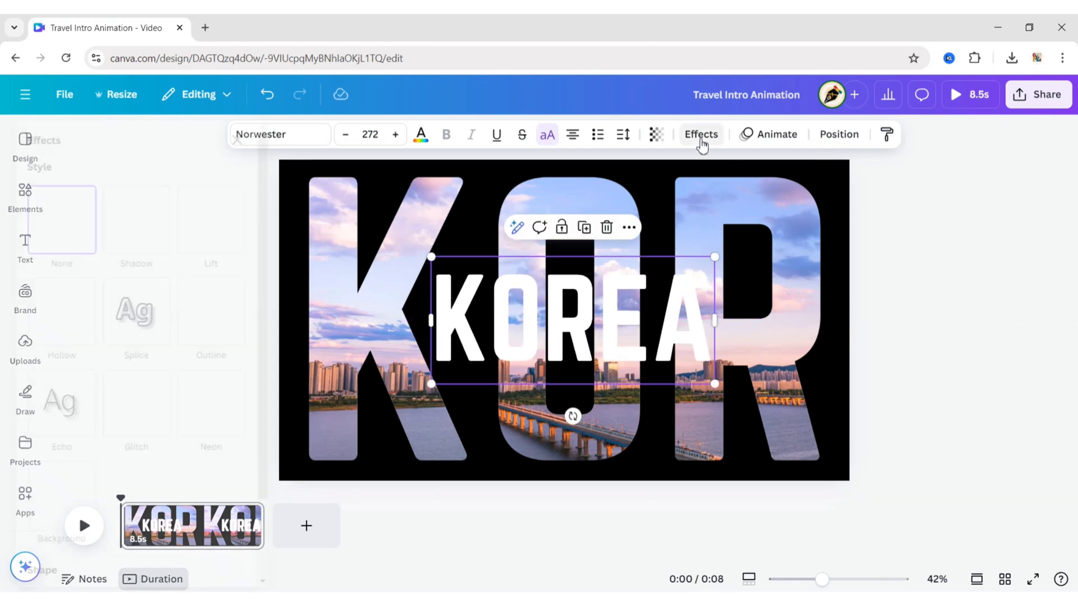
click(259, 238)
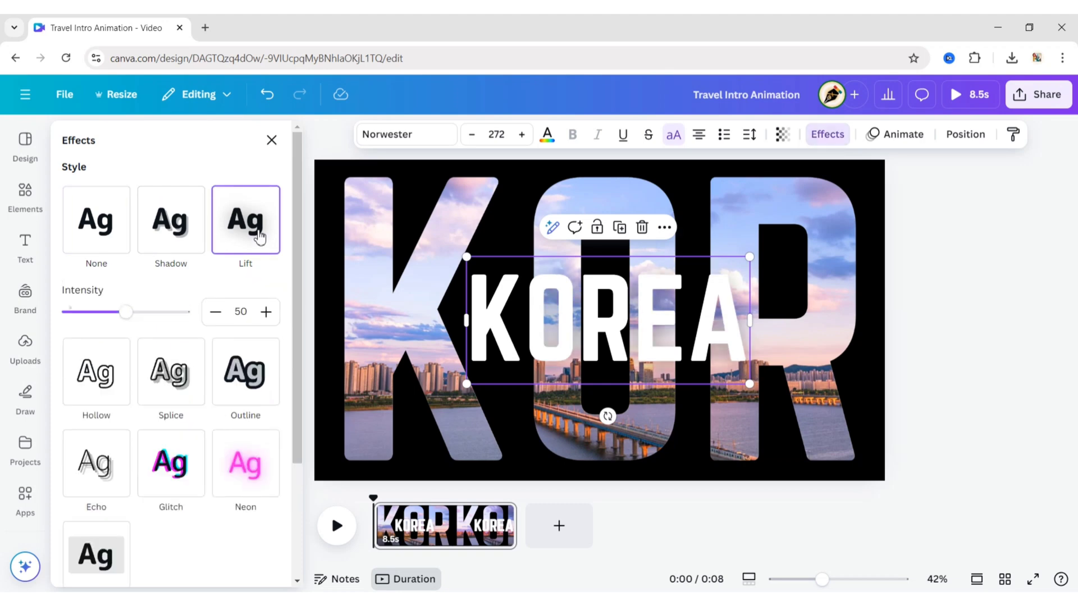
click(269, 141)
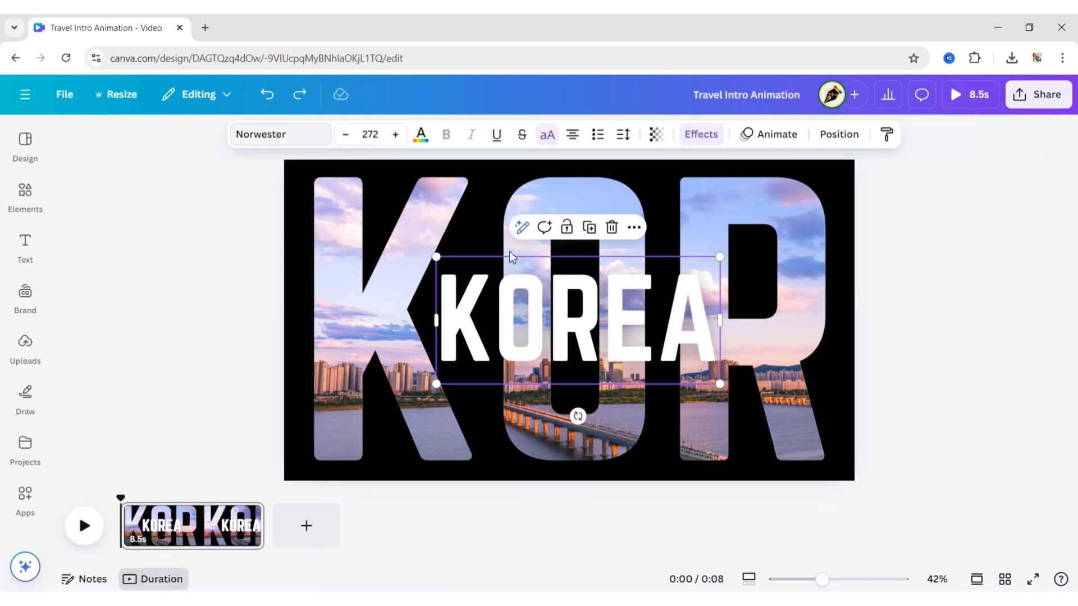
click(907, 315)
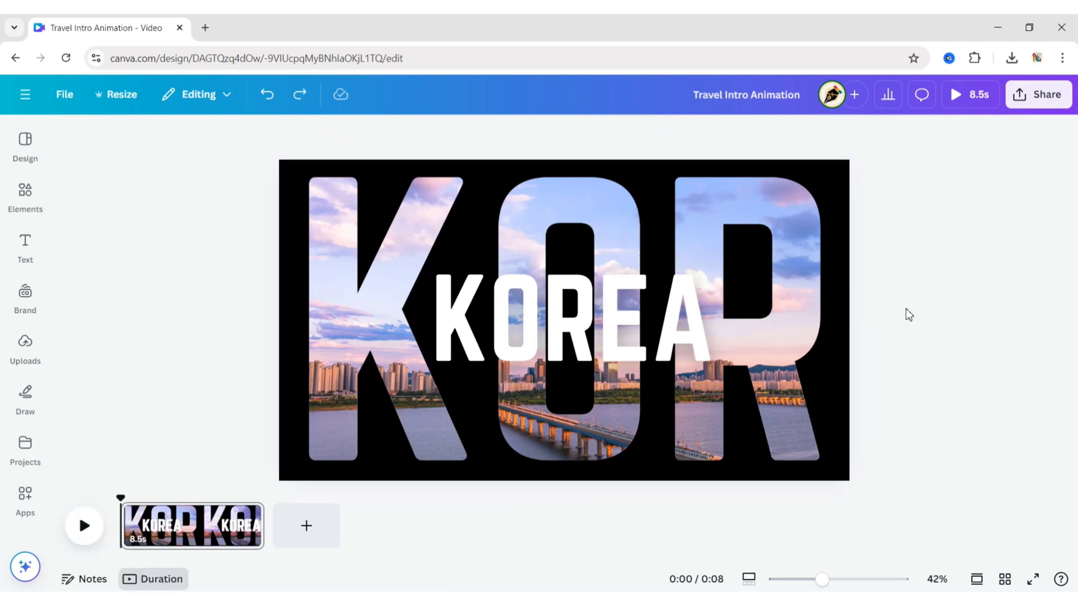
Give the KOREA title a Spread text animation with Scale set to In.
click(625, 333)
click(768, 134)
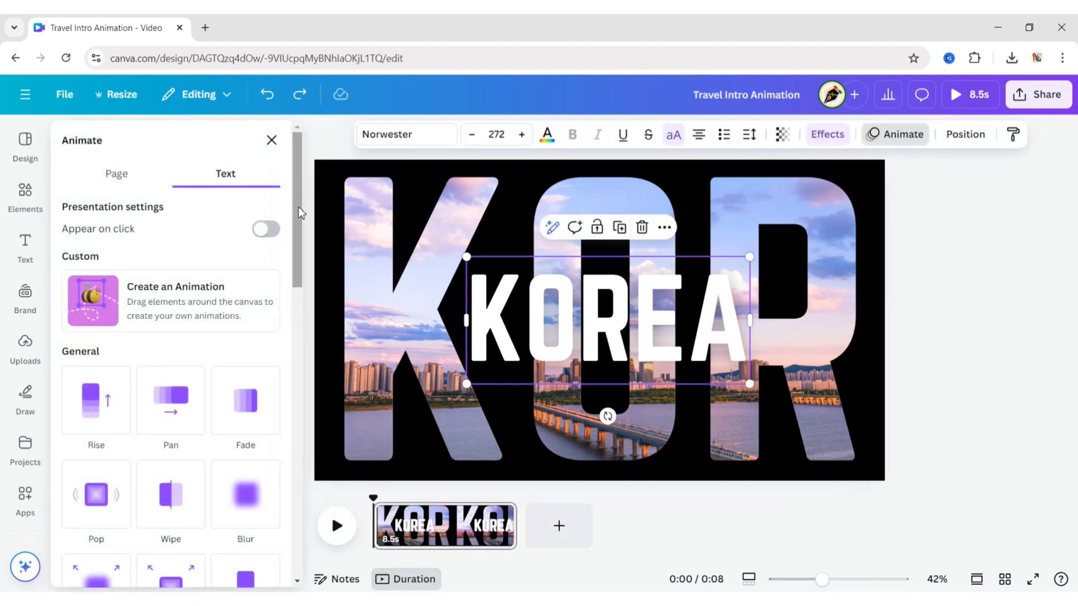
drag(298, 213, 299, 462)
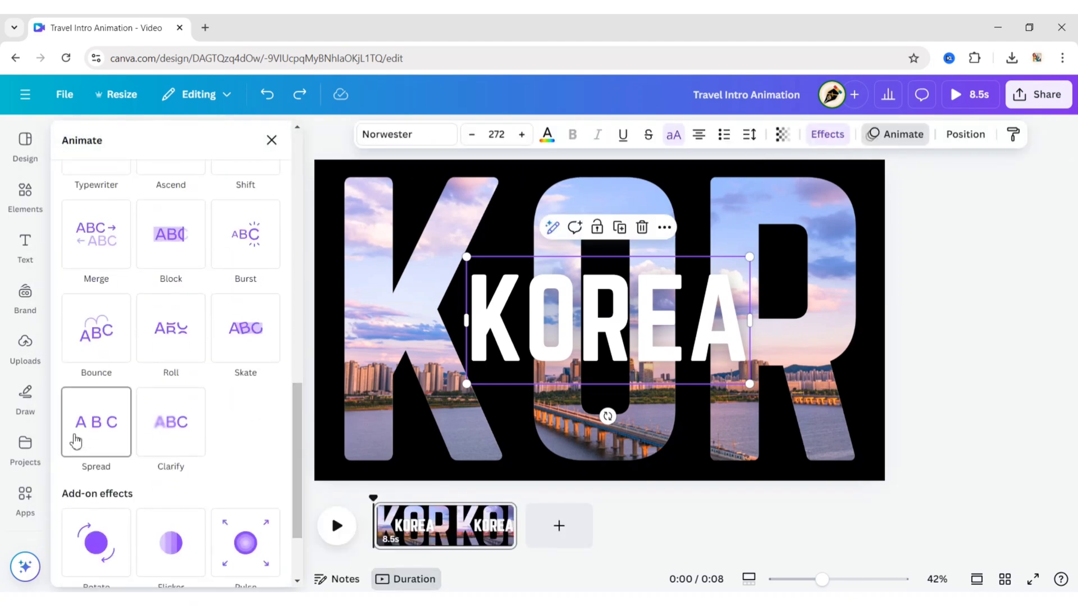
click(91, 433)
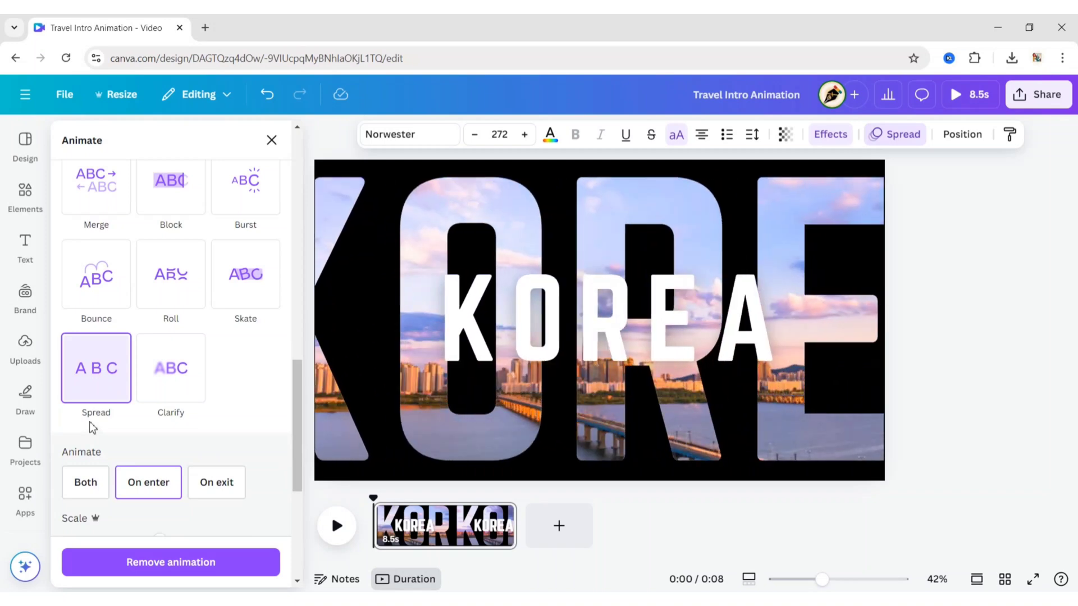
scroll(93, 428, down, 2)
click(109, 435)
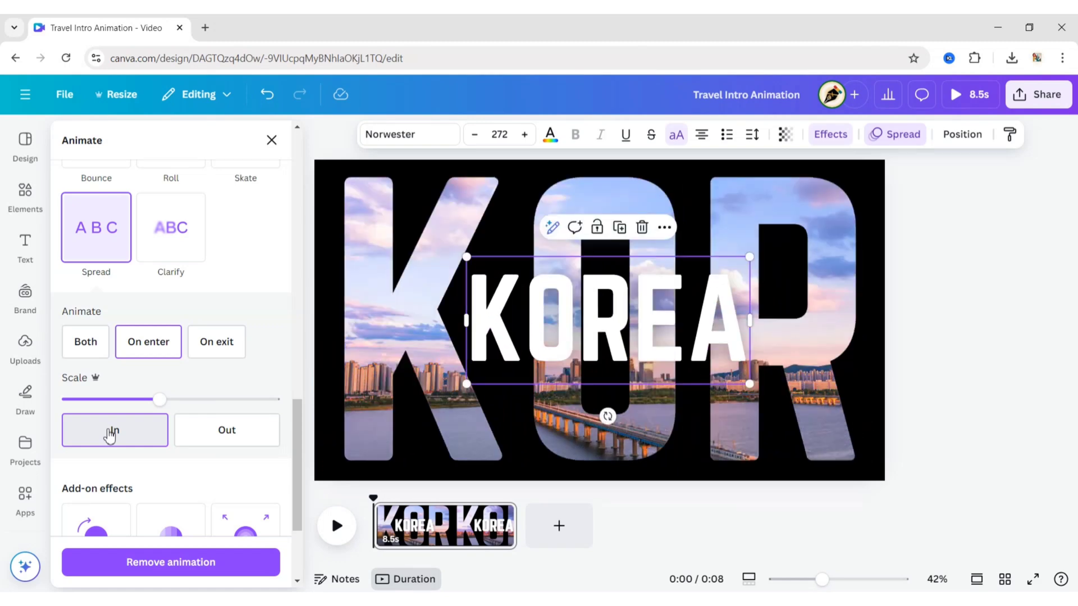
click(272, 142)
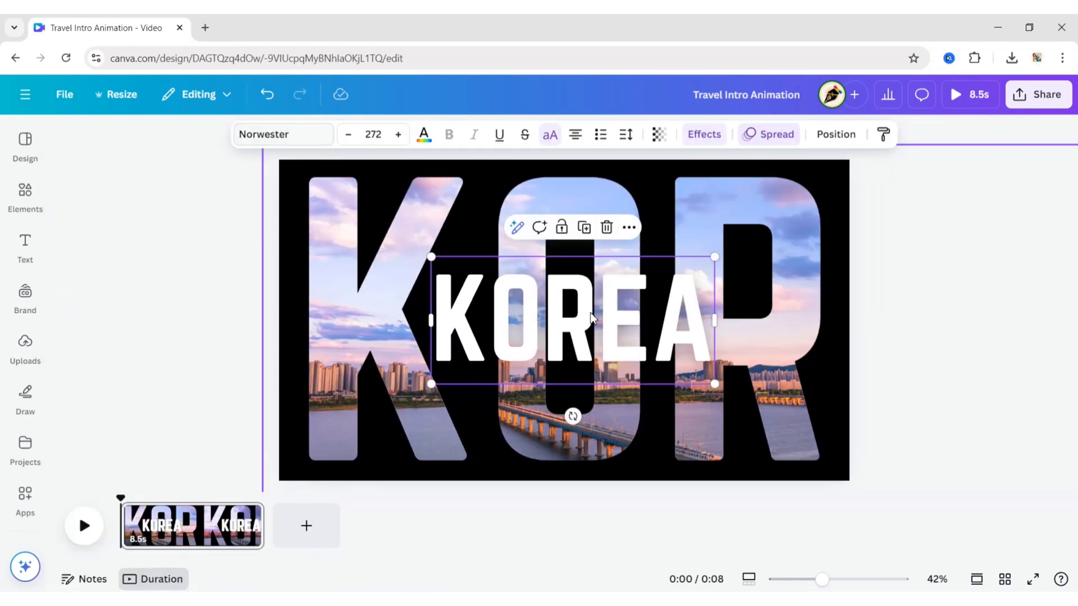
click(978, 320)
Set the KOR cutout image's transparency to about 69.
click(836, 372)
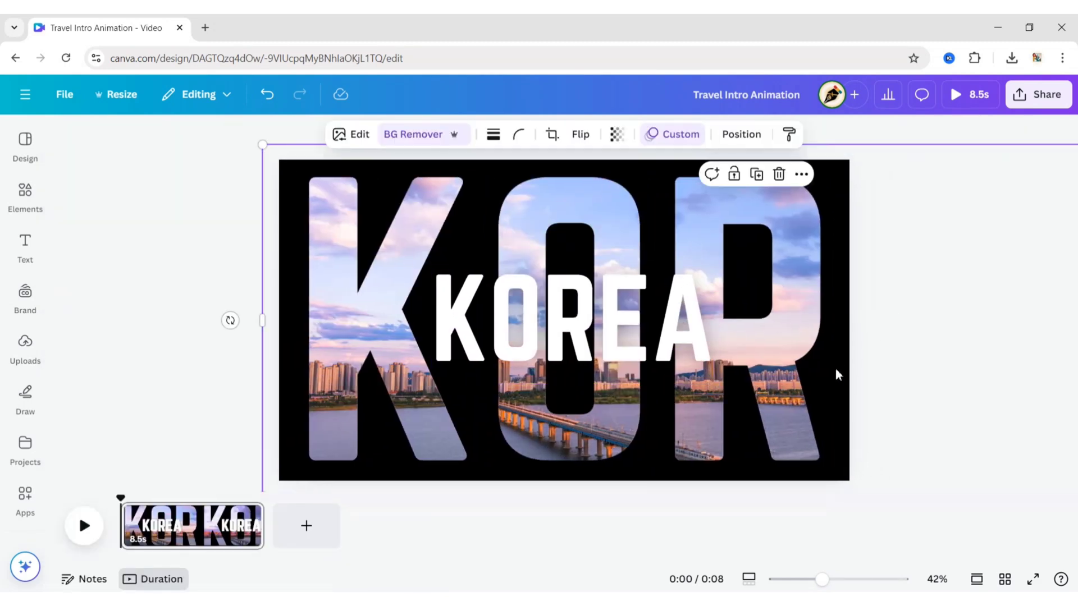
click(620, 140)
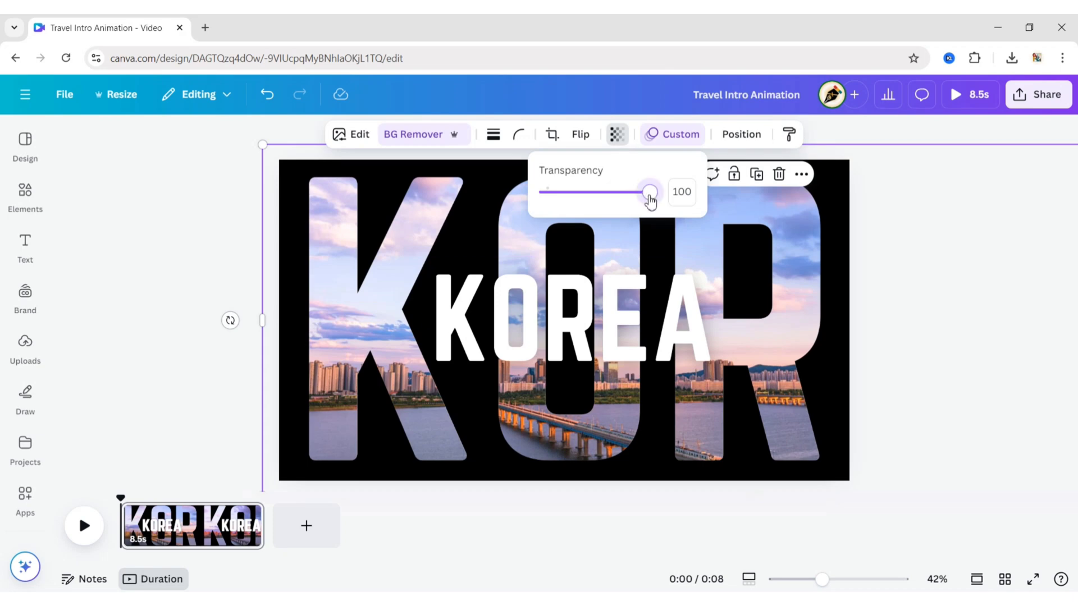
drag(649, 201, 627, 206)
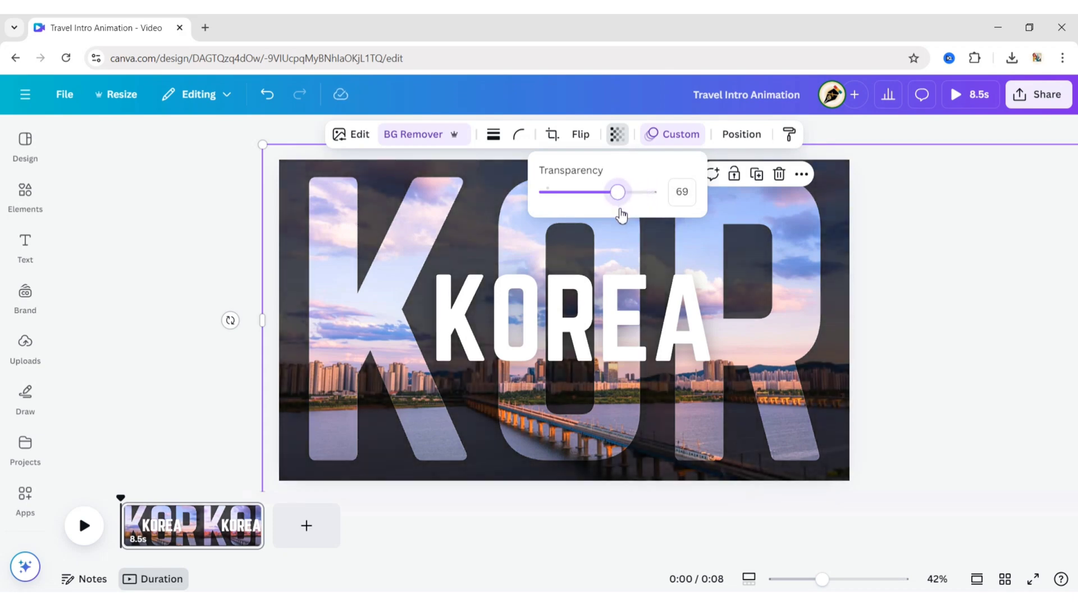
click(924, 227)
click(933, 247)
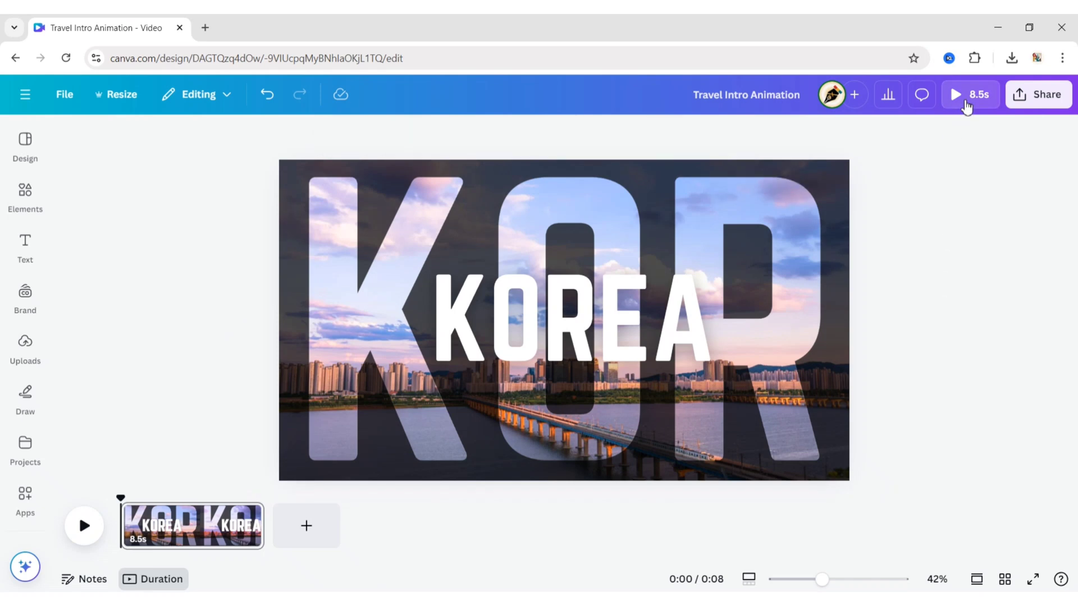
Preview the intro full screen and pause it partway through.
click(963, 99)
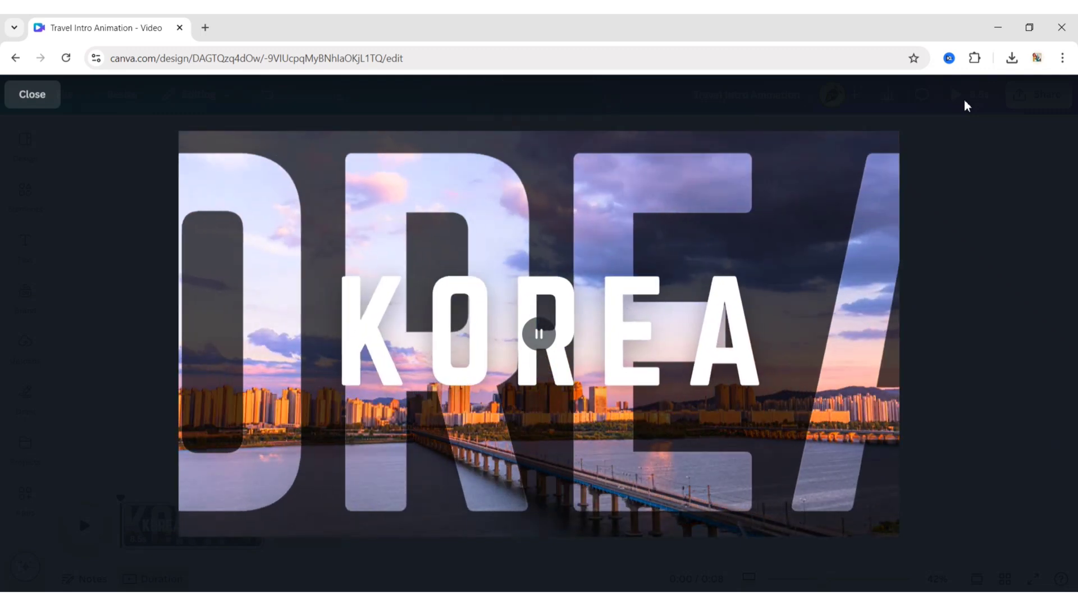
key(space)
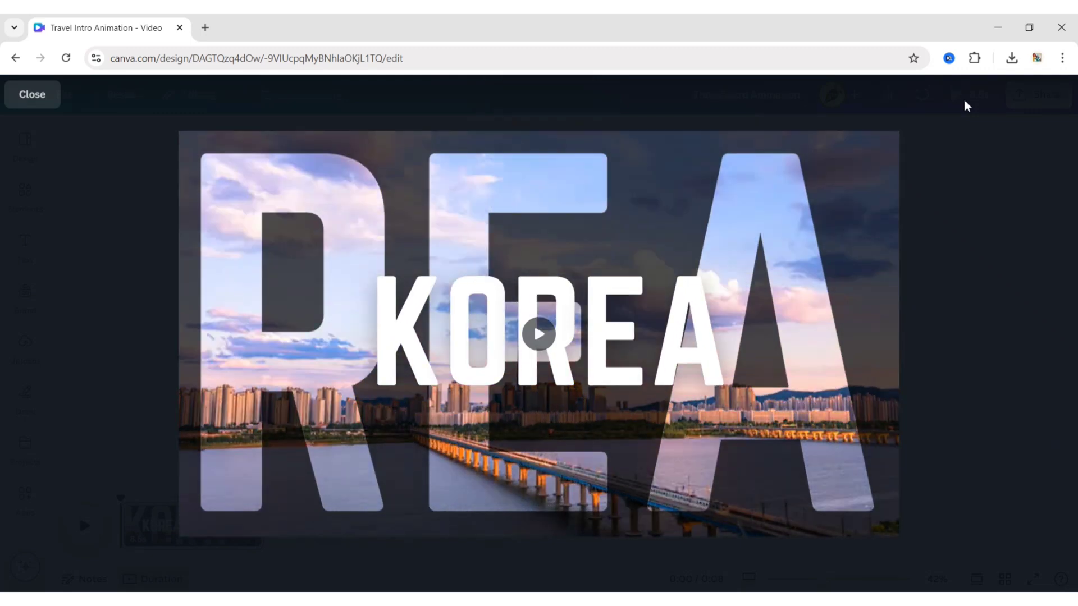